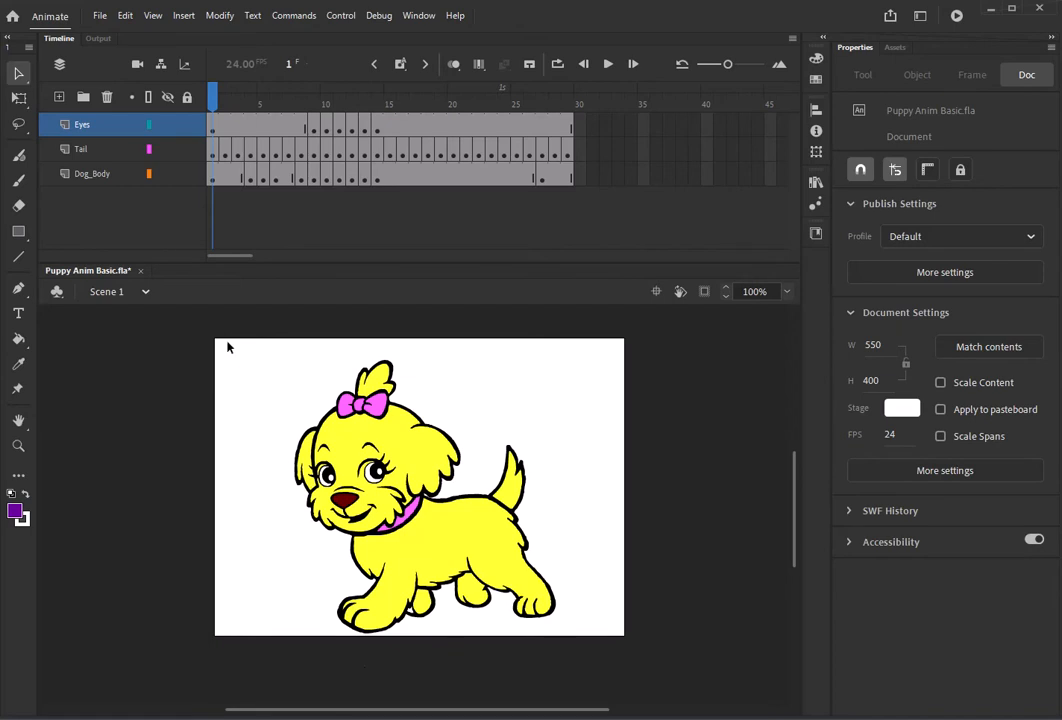
Create a new symbol named play_button with the type Button.
click(184, 16)
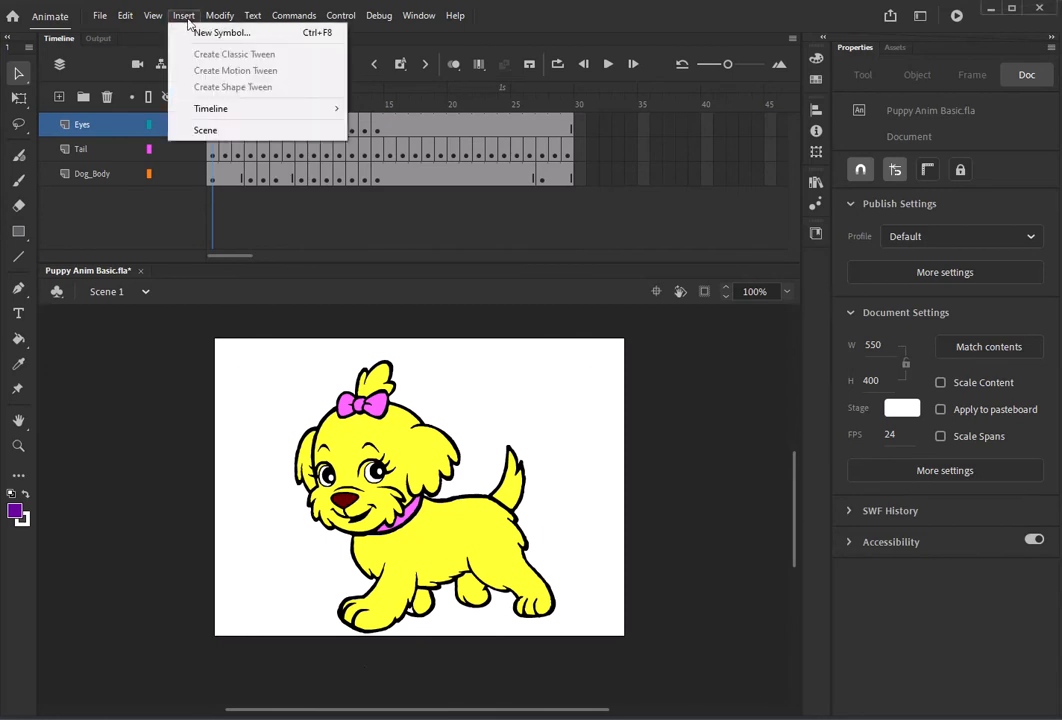
click(203, 33)
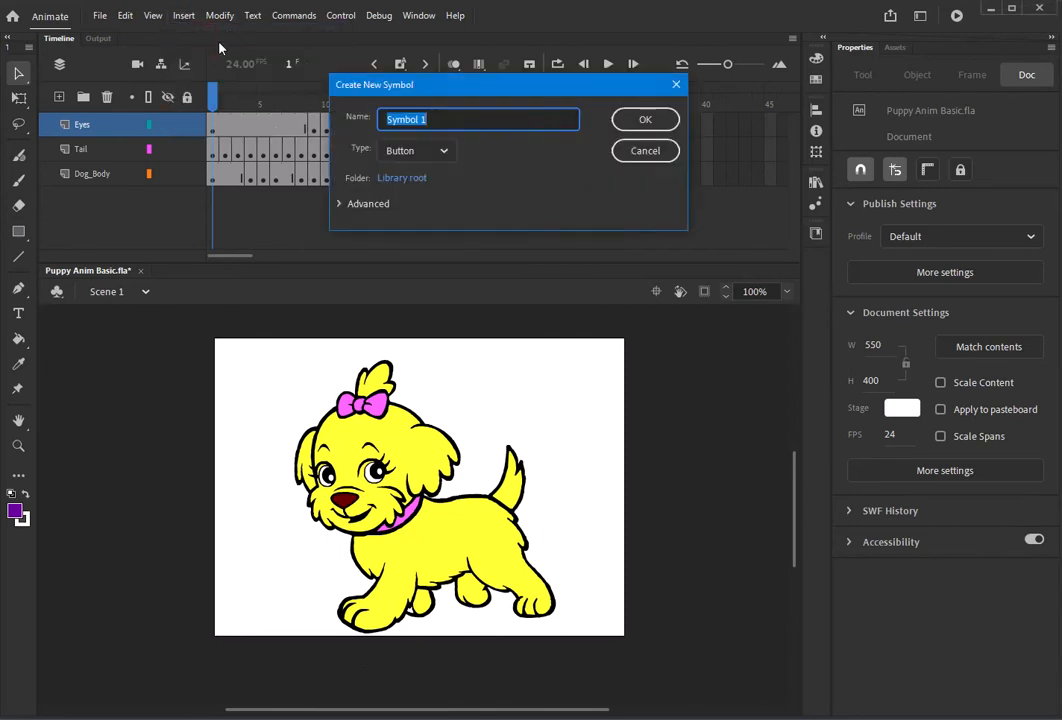
click(440, 119)
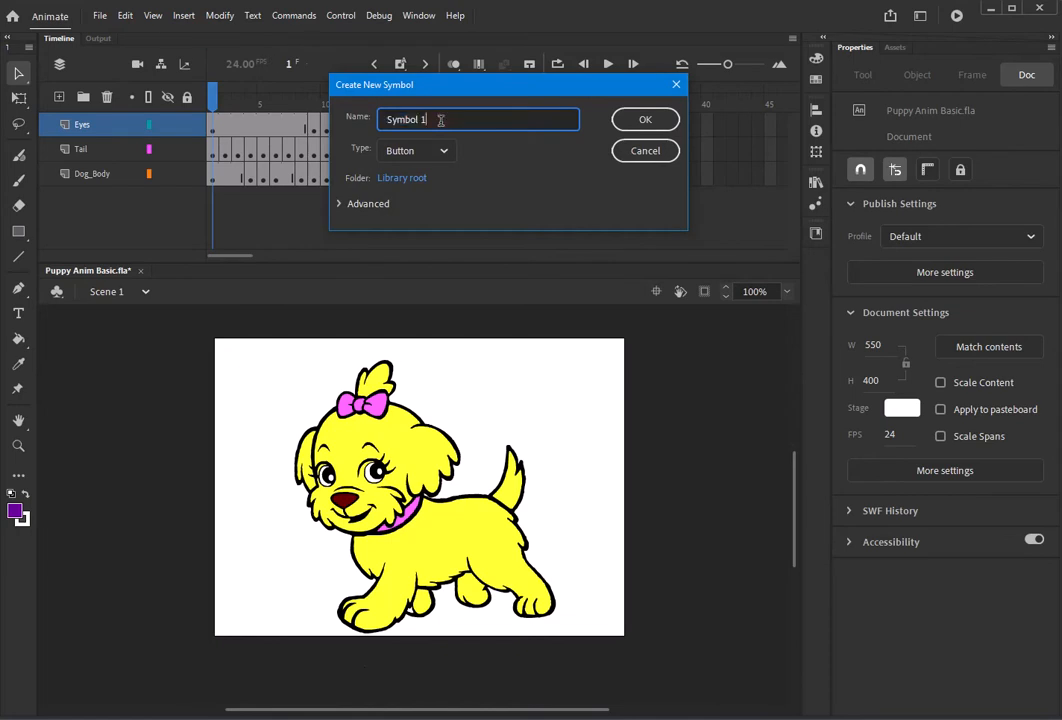
drag(440, 119, 348, 123)
text(play_button)
click(428, 155)
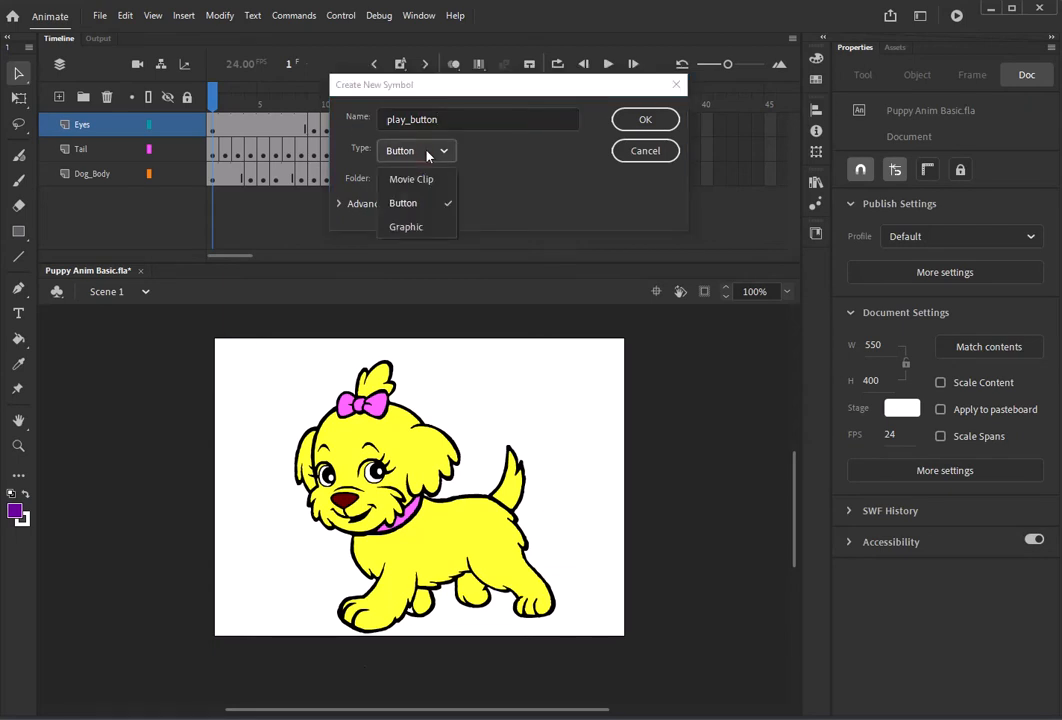
click(427, 155)
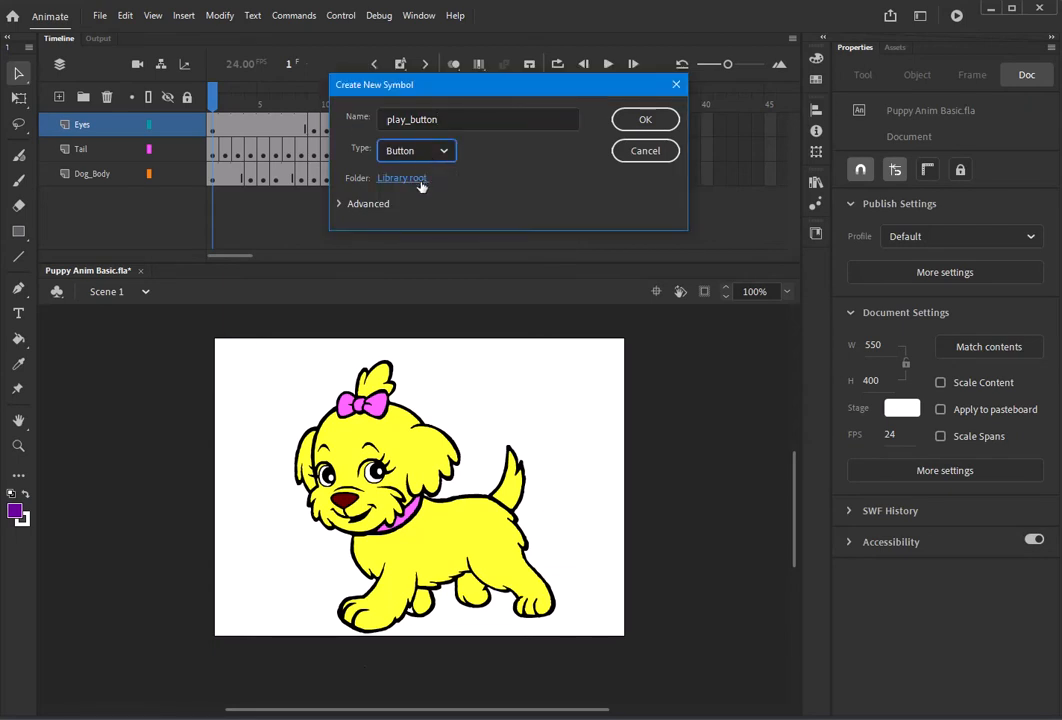
click(643, 121)
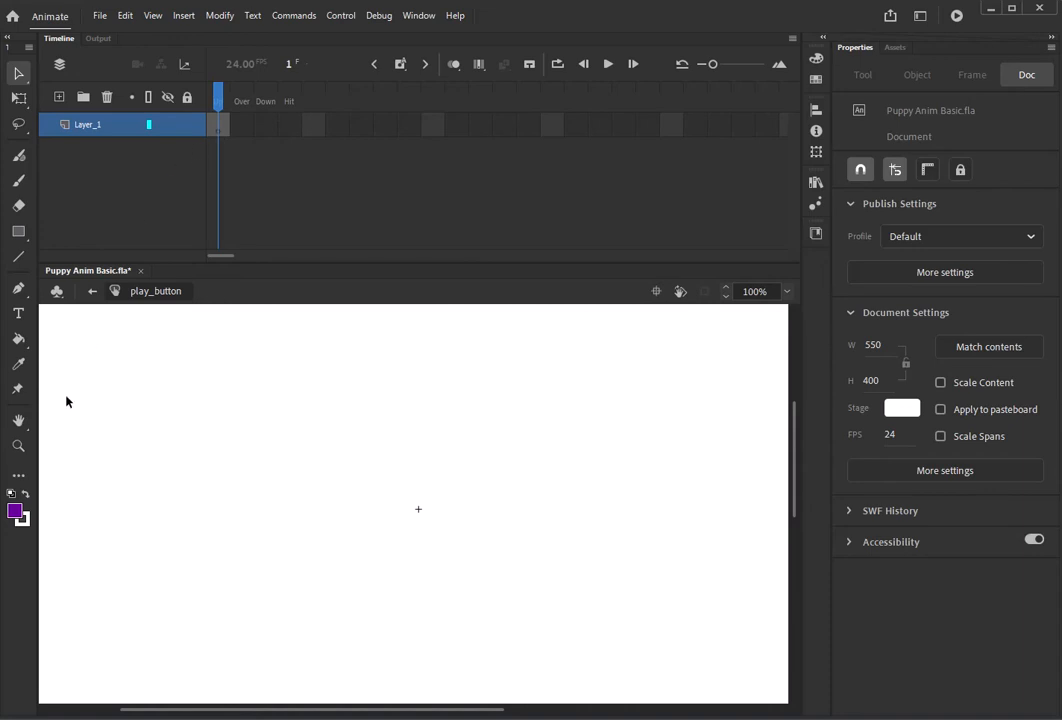
Import triangle.png to the stage of the play_button symbol, replacing the existing library items.
click(101, 17)
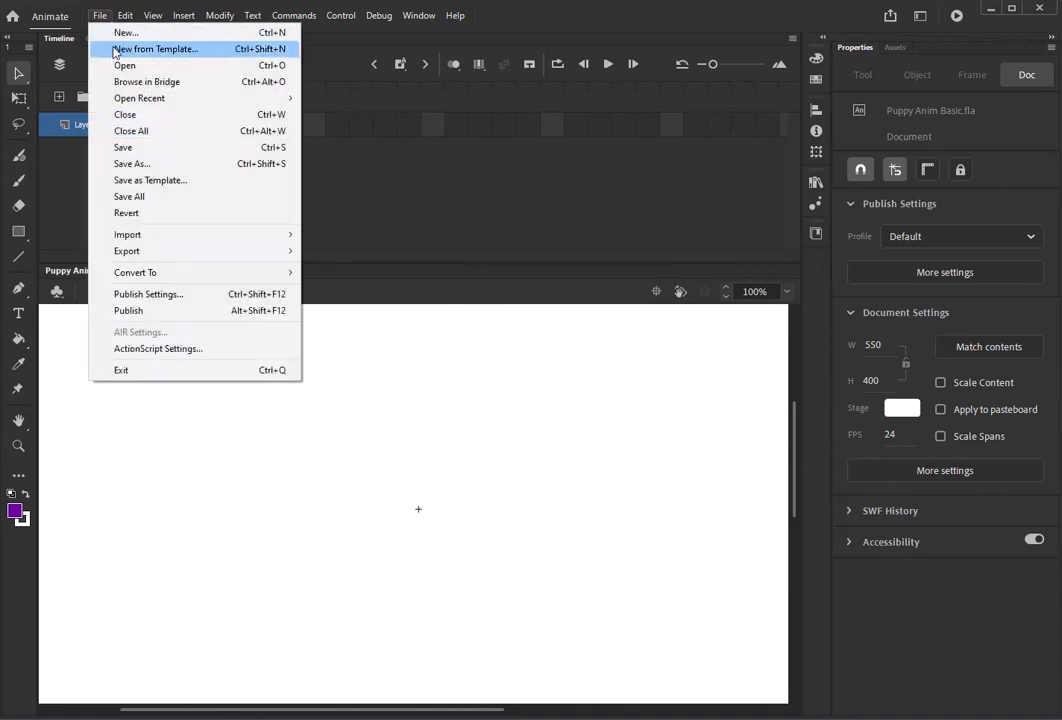
mouse_move(167, 242)
click(356, 235)
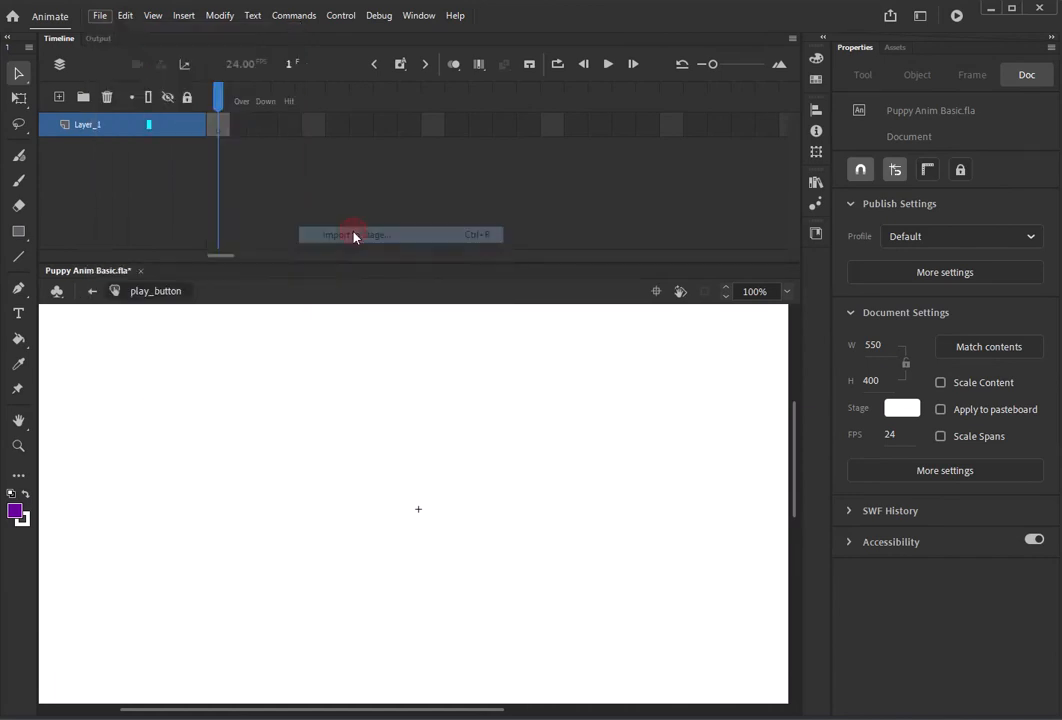
double_click(176, 172)
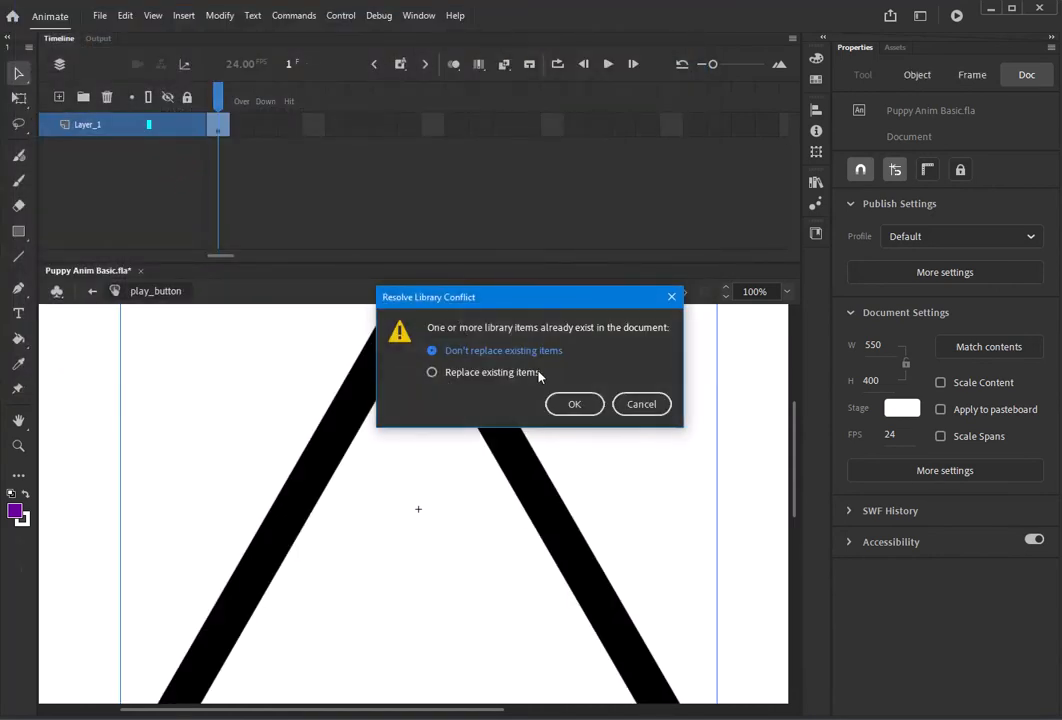
click(528, 373)
click(566, 403)
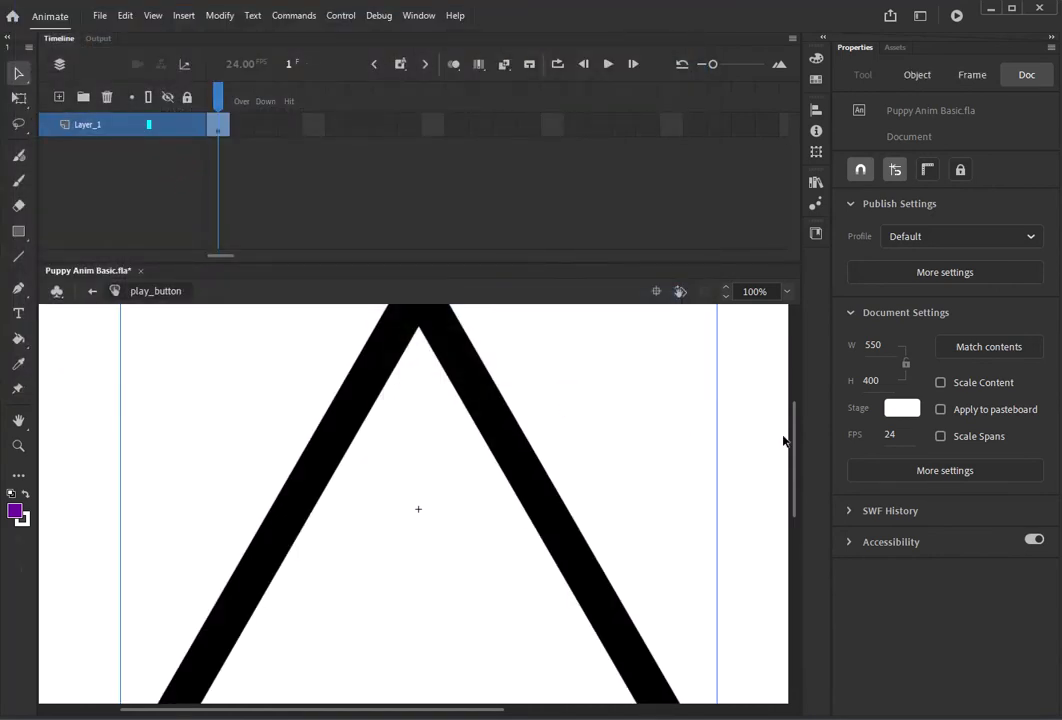
Free-transform the imported triangle, scaling it down to button size and rotating it to point right.
drag(796, 440, 797, 410)
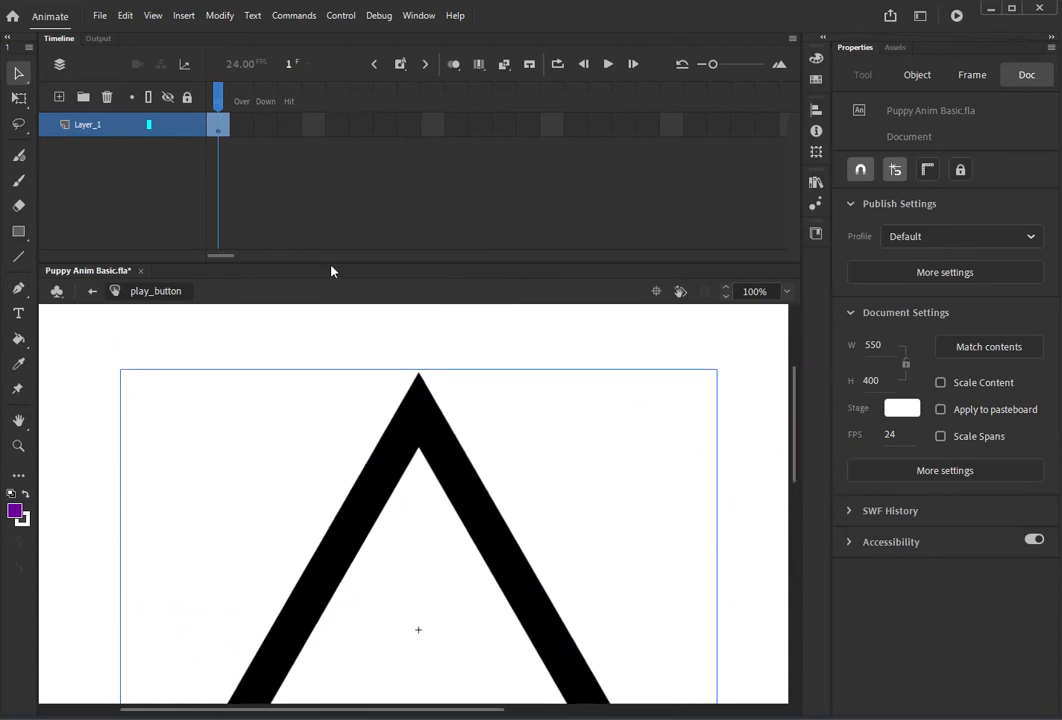
click(219, 15)
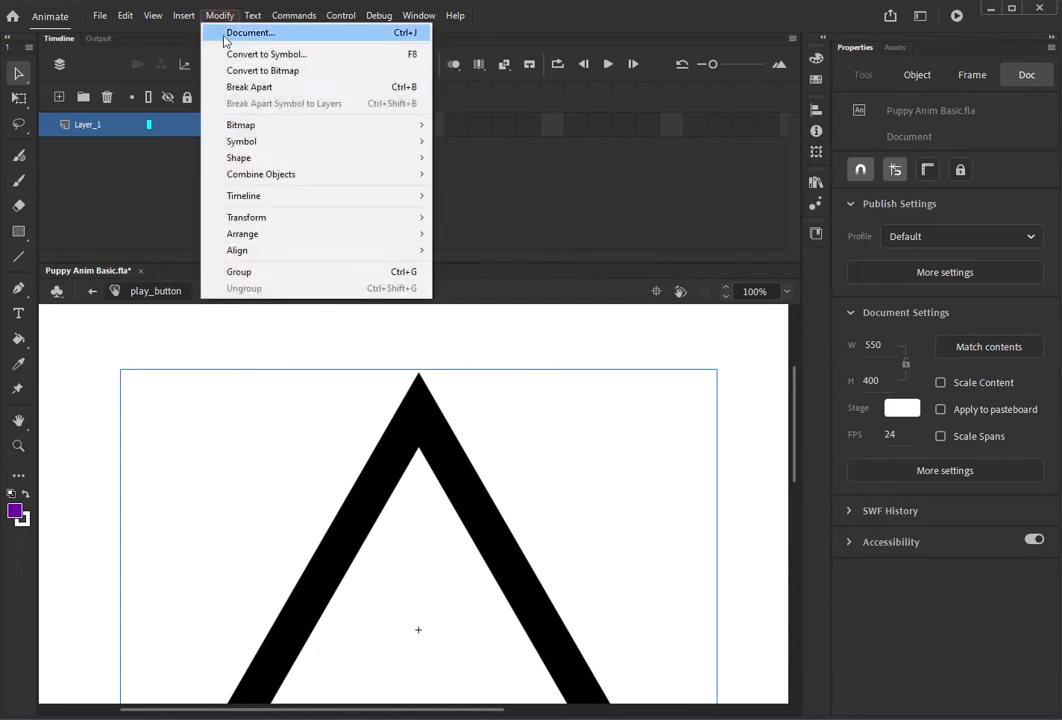
mouse_move(367, 220)
click(483, 216)
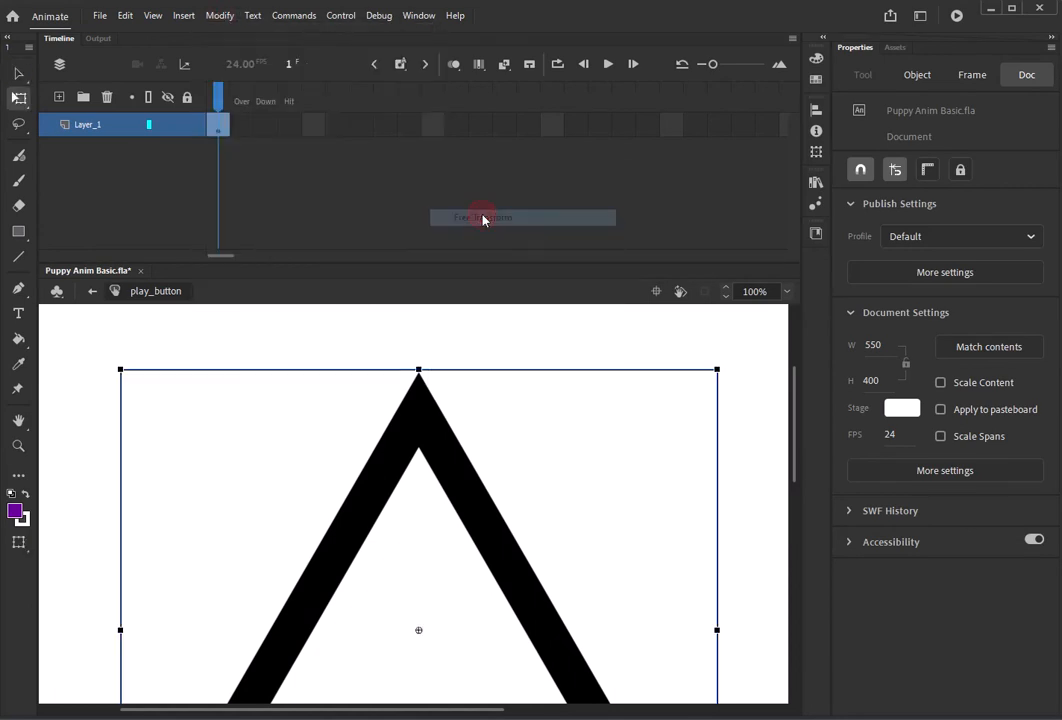
drag(717, 373, 430, 651)
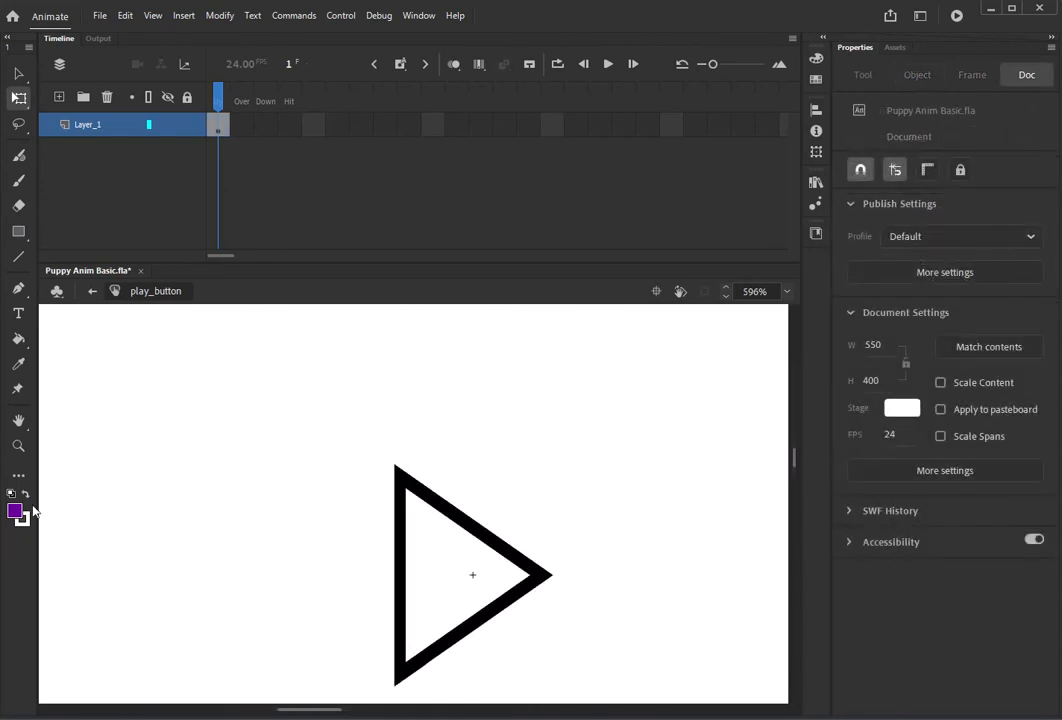
Paint the inside of the triangle dark blue with the Classic Brush, keeping the black outline.
click(20, 512)
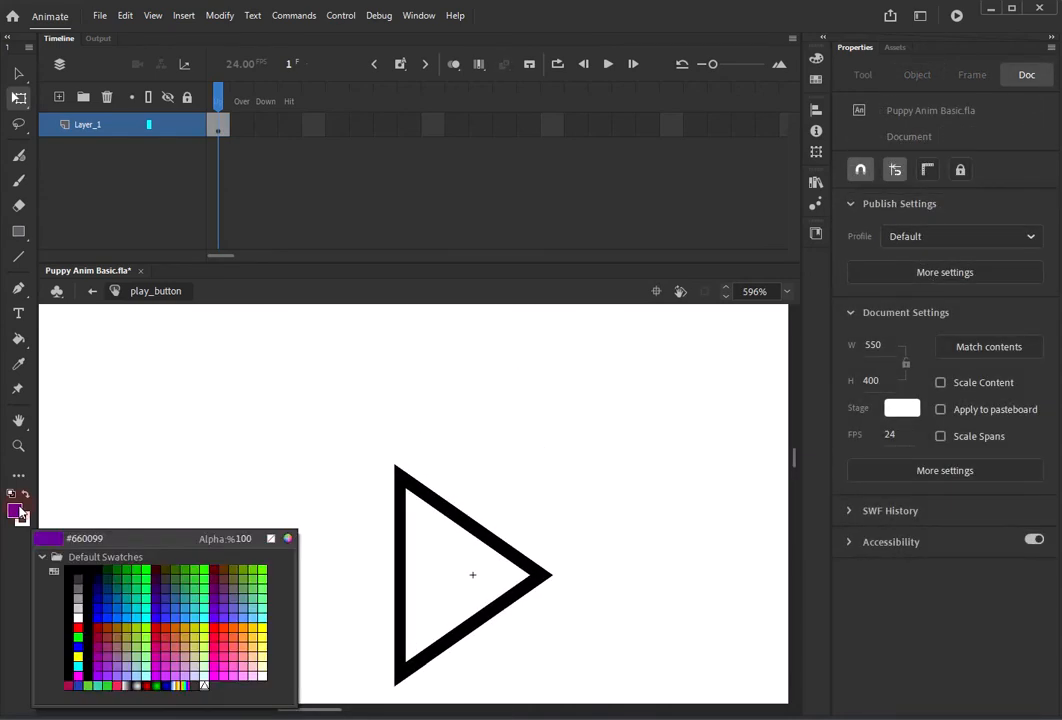
click(99, 591)
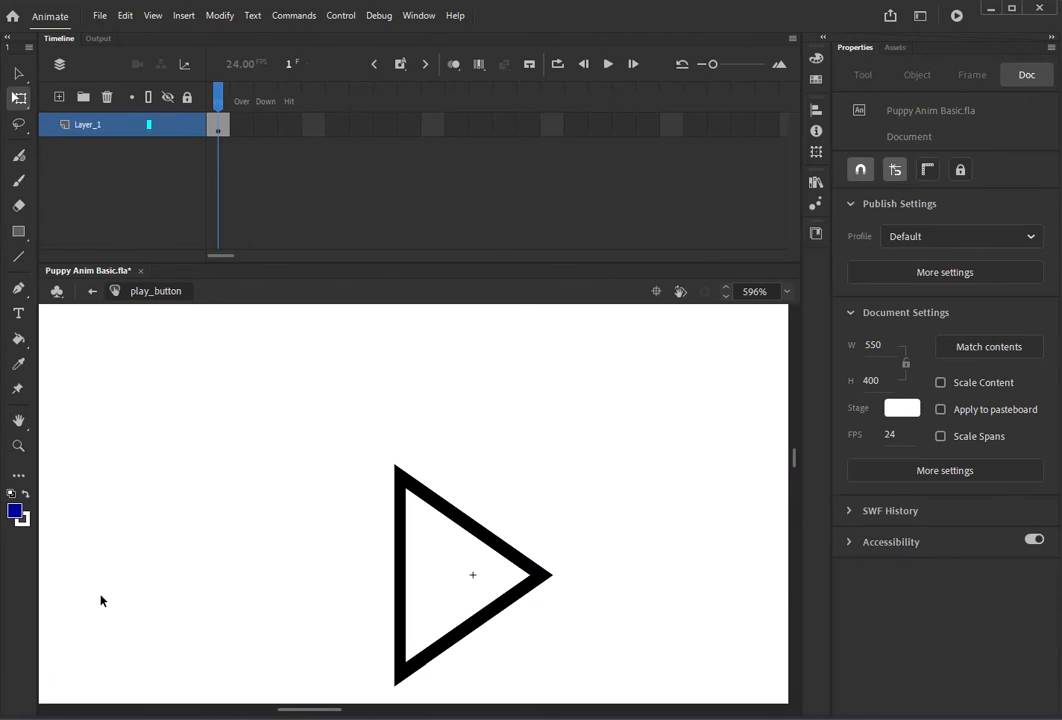
click(18, 180)
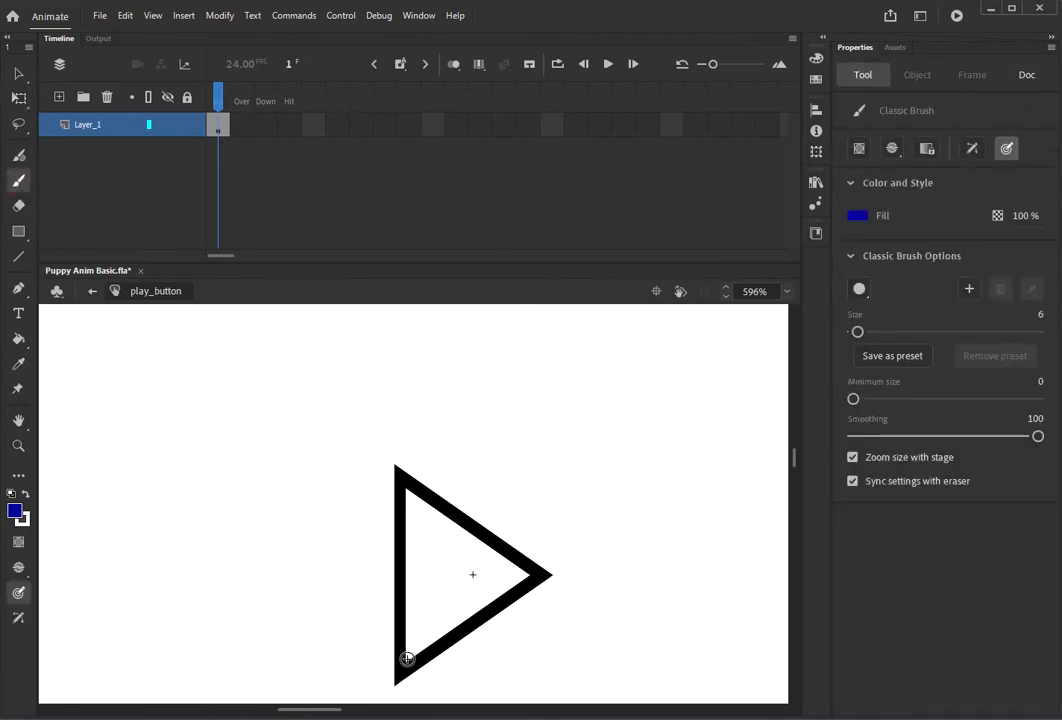
mouse_move(407, 659)
mouse_down()
mouse_move(417, 625)
mouse_move(440, 629)
mouse_up()
key(ctrl+z)
click(414, 645)
mouse_move(414, 645)
mouse_down()
mouse_move(418, 500)
mouse_move(431, 538)
mouse_move(431, 509)
mouse_move(478, 562)
mouse_move(525, 578)
mouse_up()
mouse_move(480, 540)
mouse_down()
mouse_move(430, 560)
mouse_move(470, 585)
mouse_move(458, 555)
mouse_move(442, 568)
mouse_move(479, 547)
mouse_up()
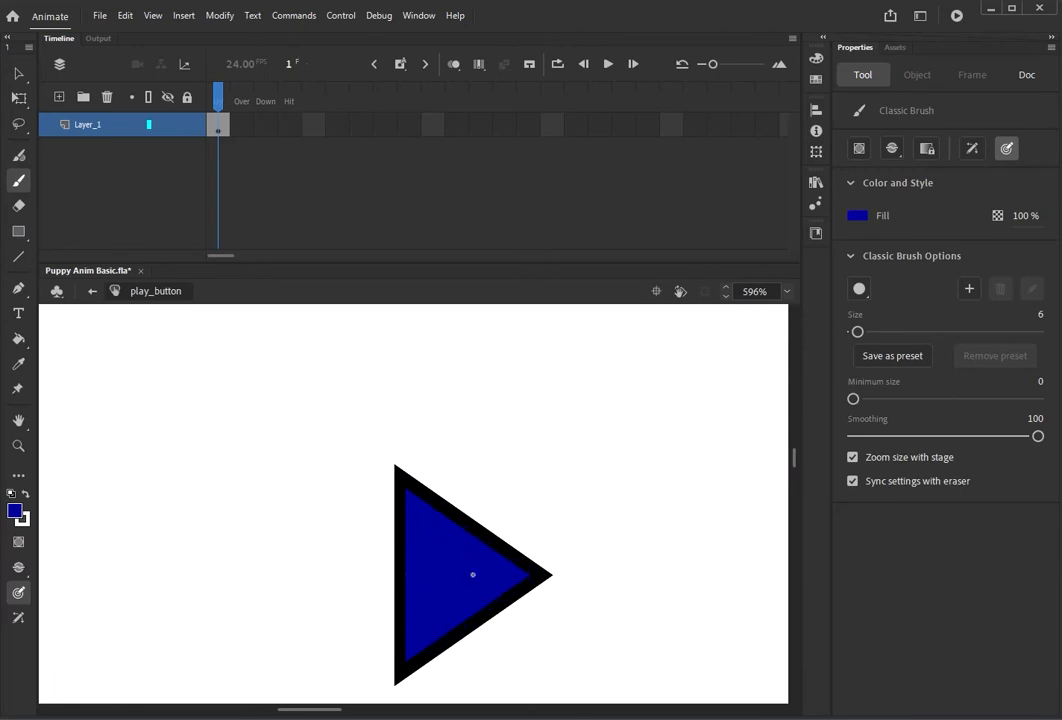
Leave the play_button symbol for Scene 1 and show the document's library.
scroll(391, 569, down, 5)
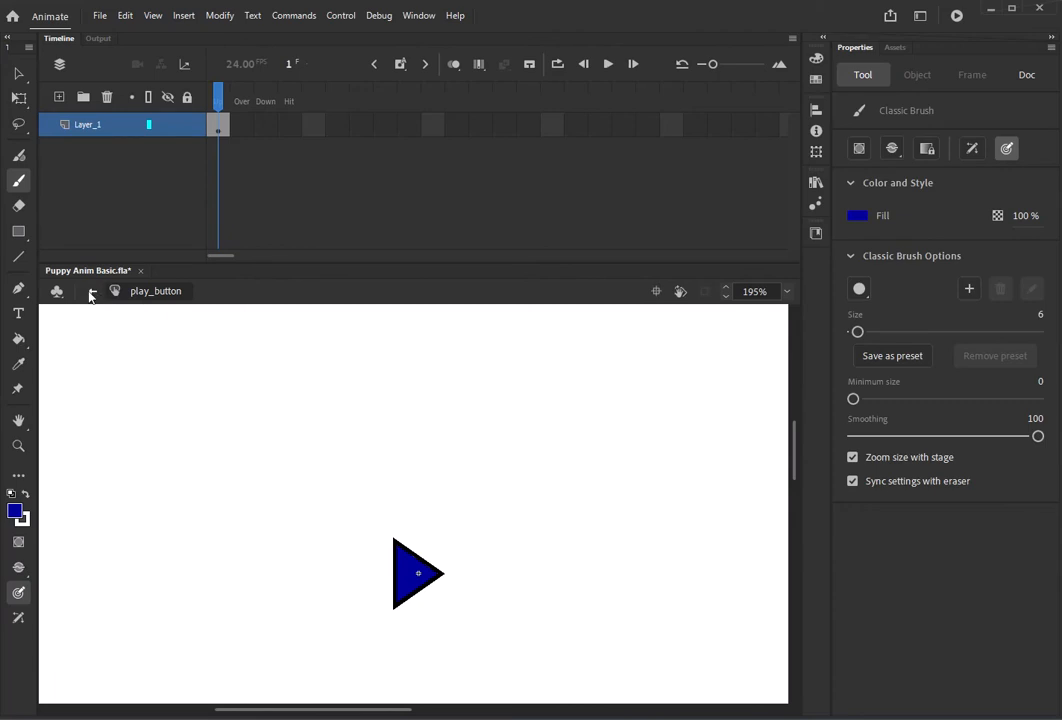
click(91, 292)
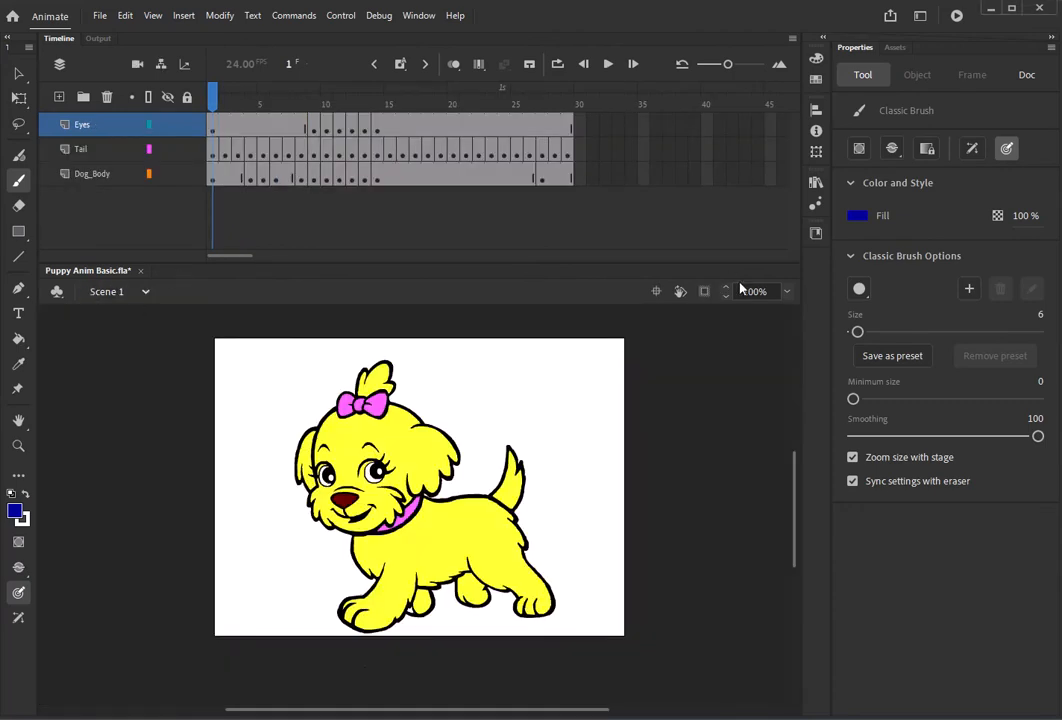
click(815, 183)
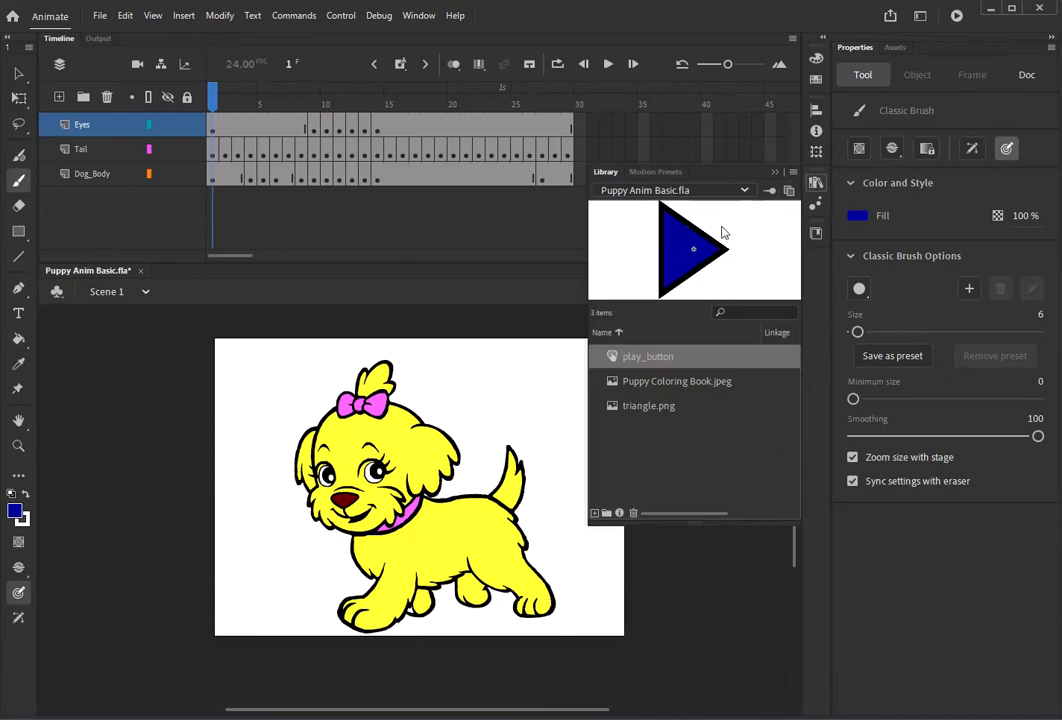
Create another new symbol named stop_button with the type Button, leaving its canvas empty.
click(183, 15)
click(207, 36)
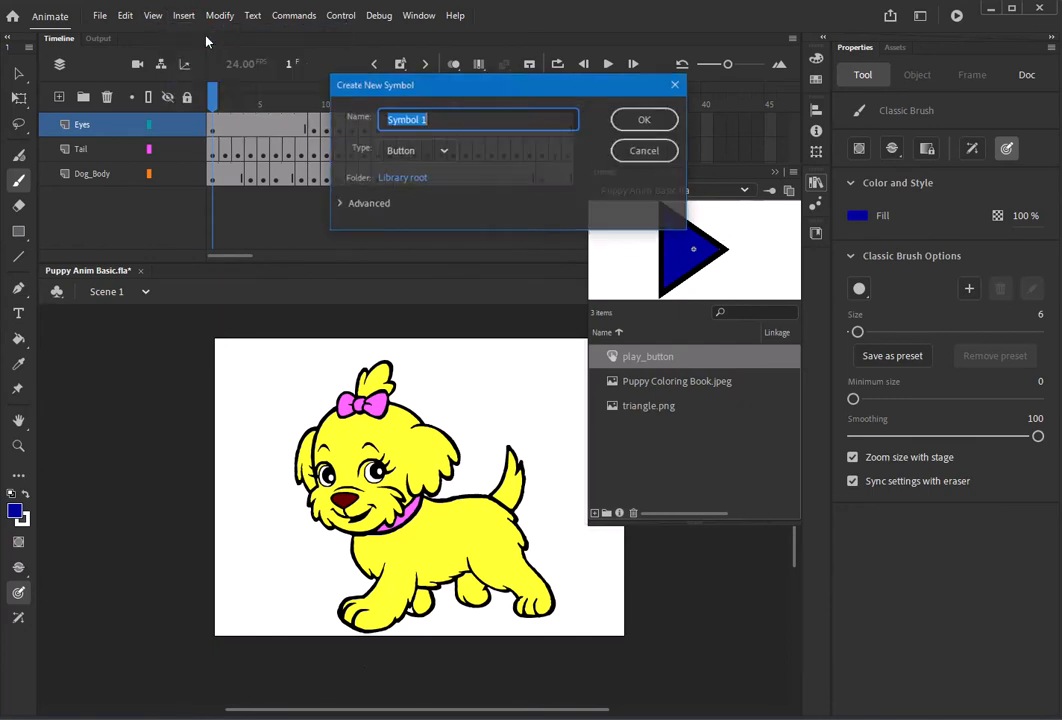
text(stop_button)
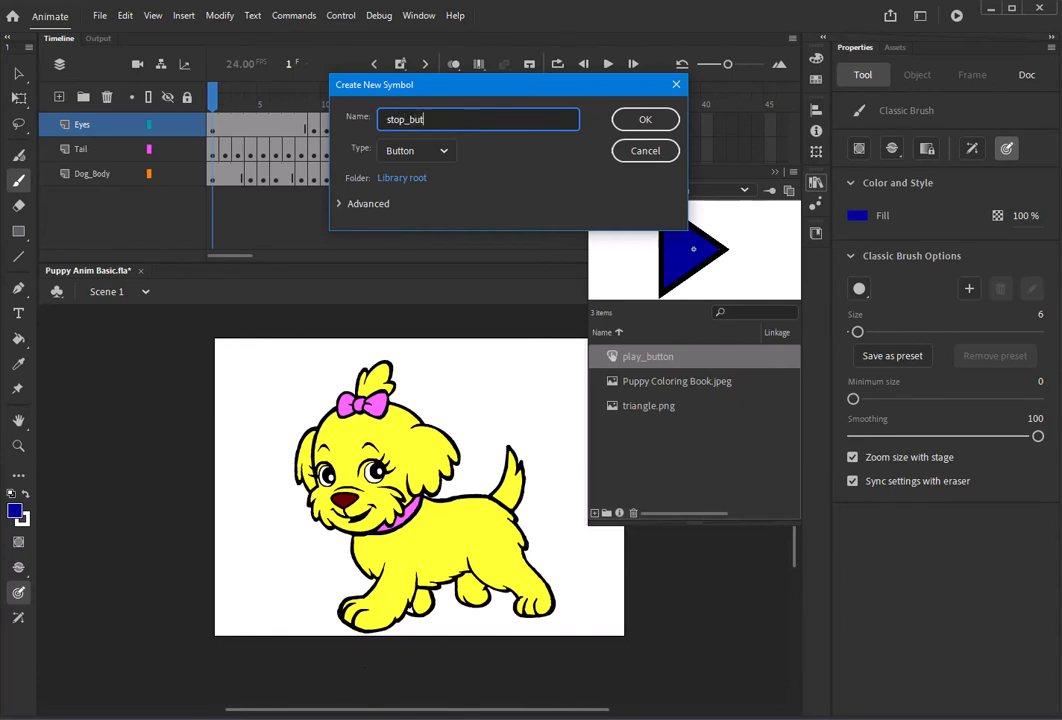
click(425, 151)
click(424, 155)
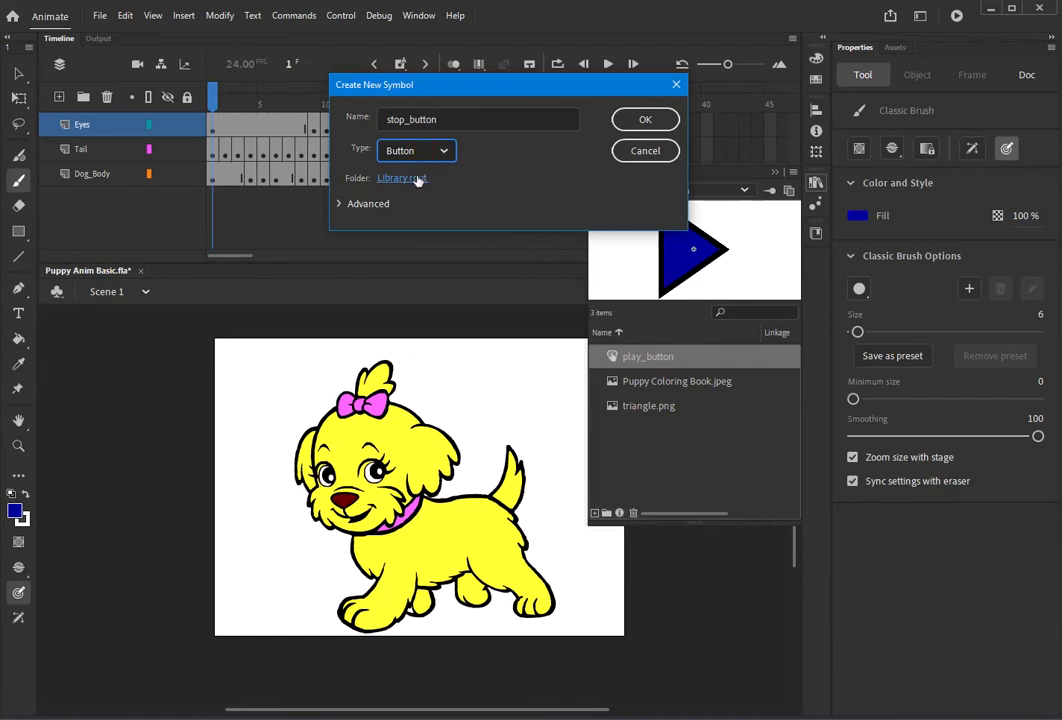
click(628, 120)
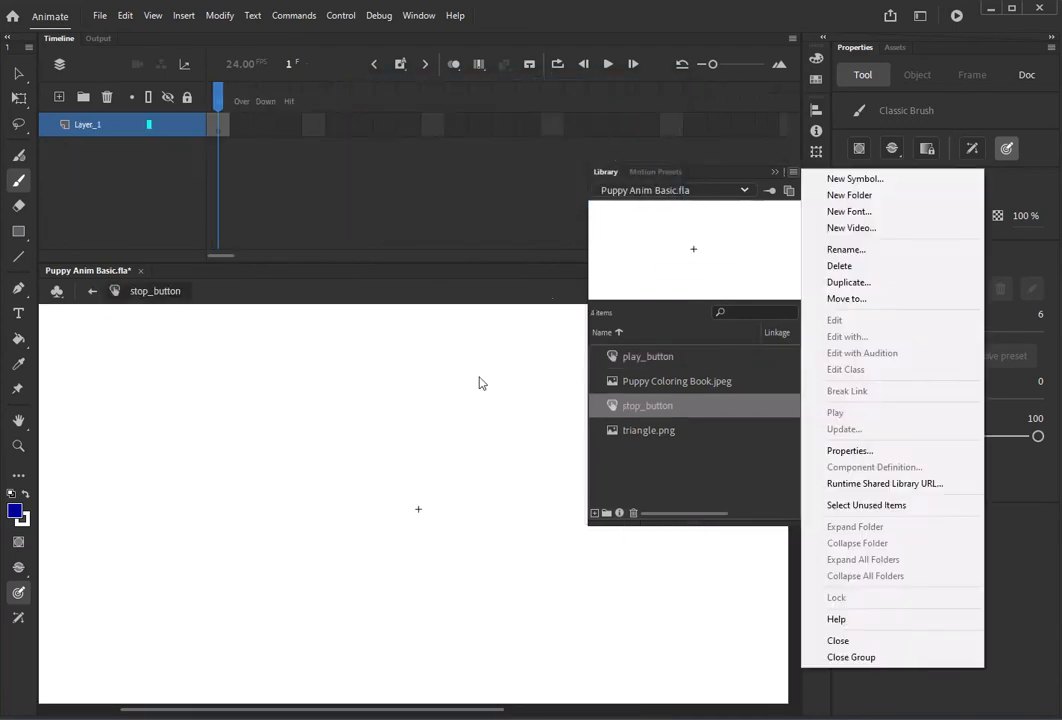
click(500, 451)
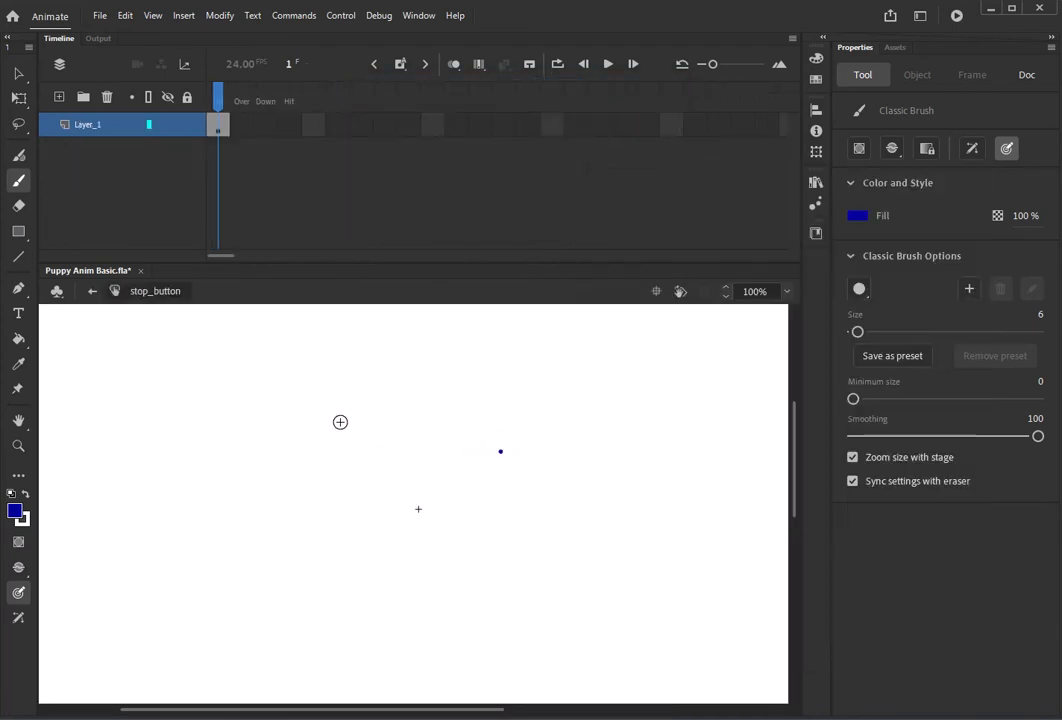
key(ctrl+z)
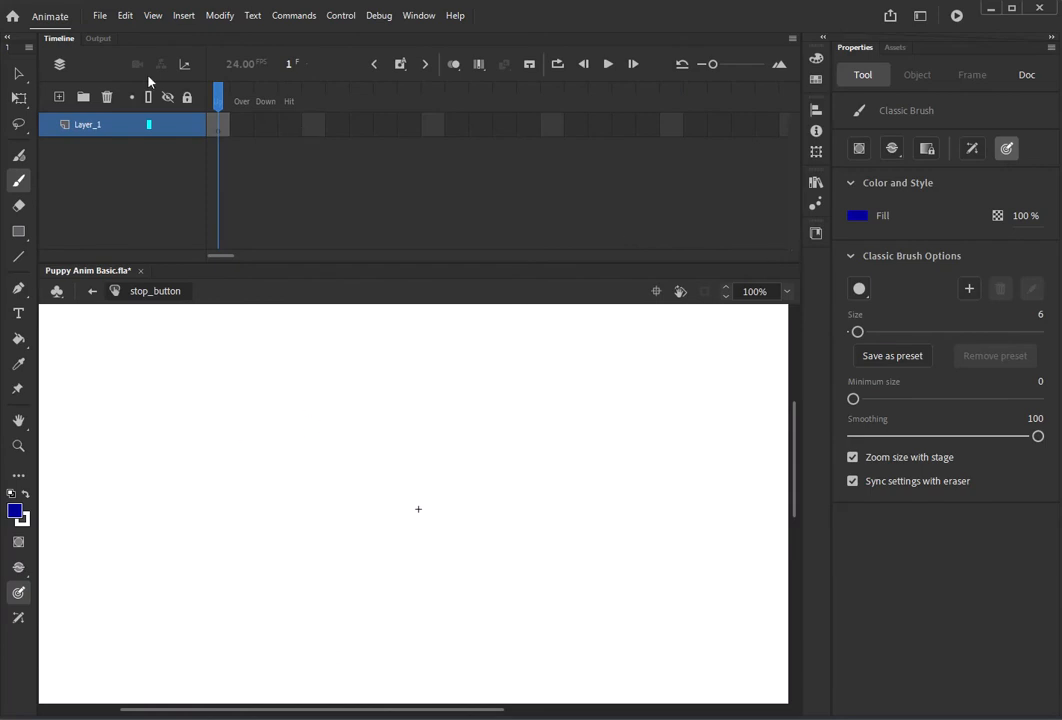
Import square.png from the Desktop to the stage of the stop_button symbol.
click(100, 15)
mouse_move(218, 235)
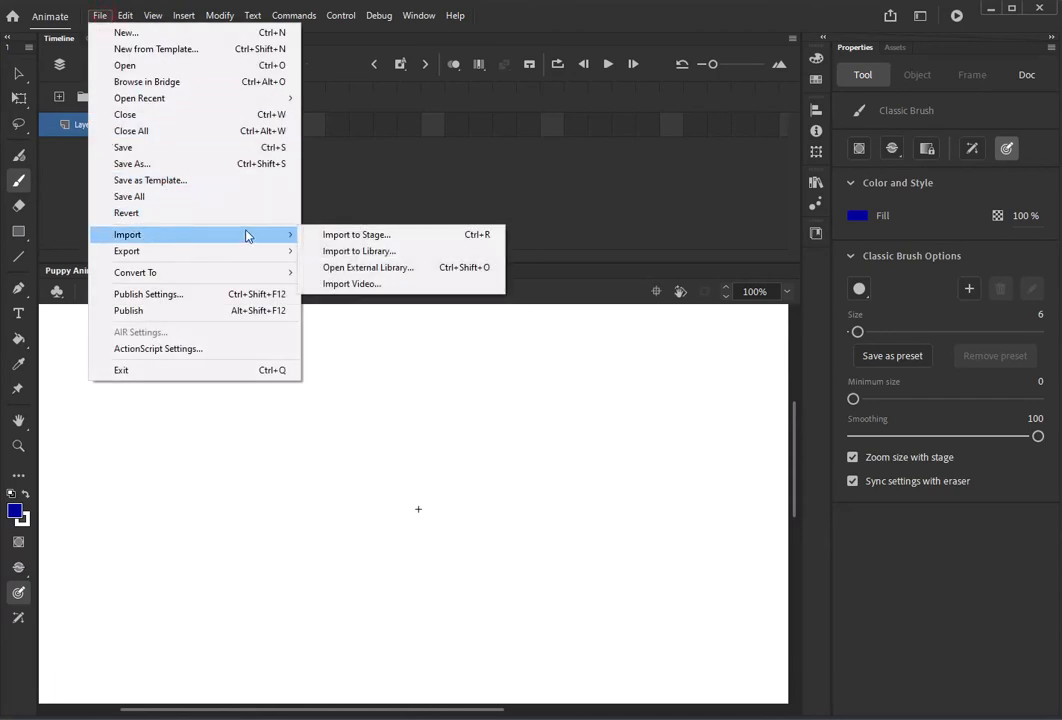
click(337, 236)
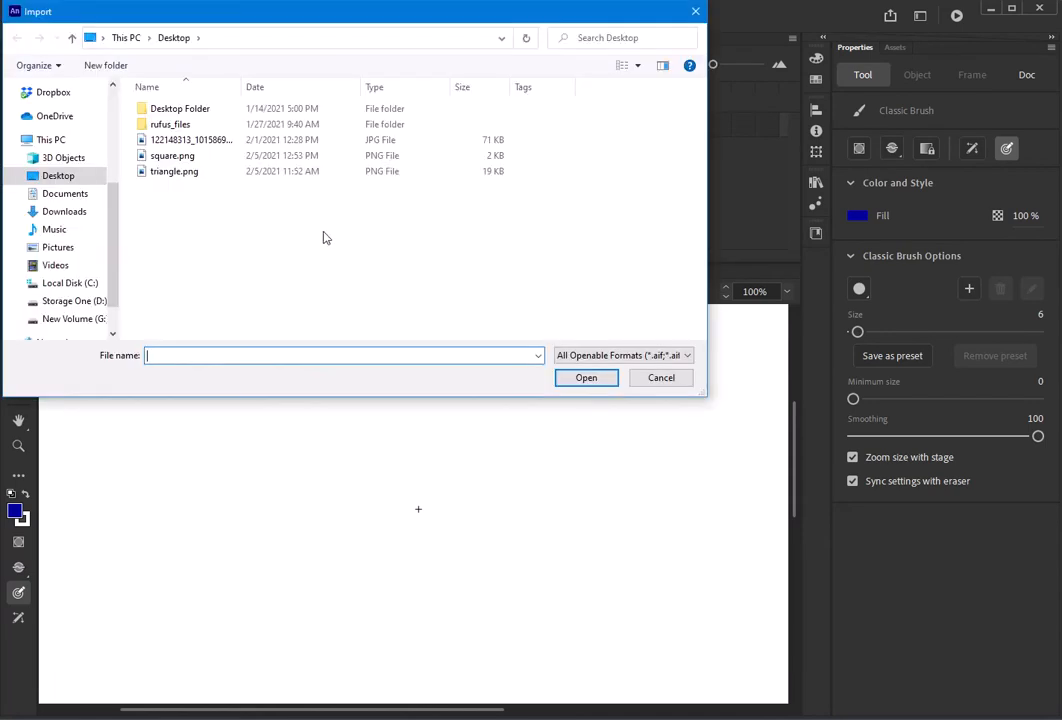
click(167, 160)
double_click(167, 160)
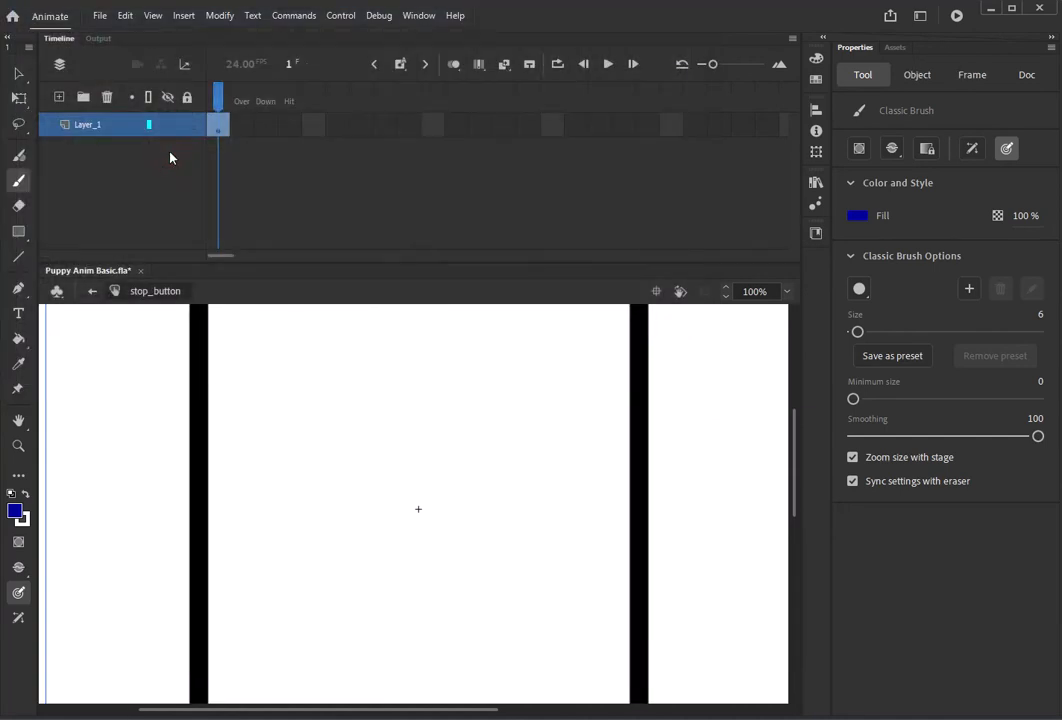
Free-transform the imported square image, scaling it down to about 92 by 90 pixels around the centre.
scroll(796, 429, up, 2)
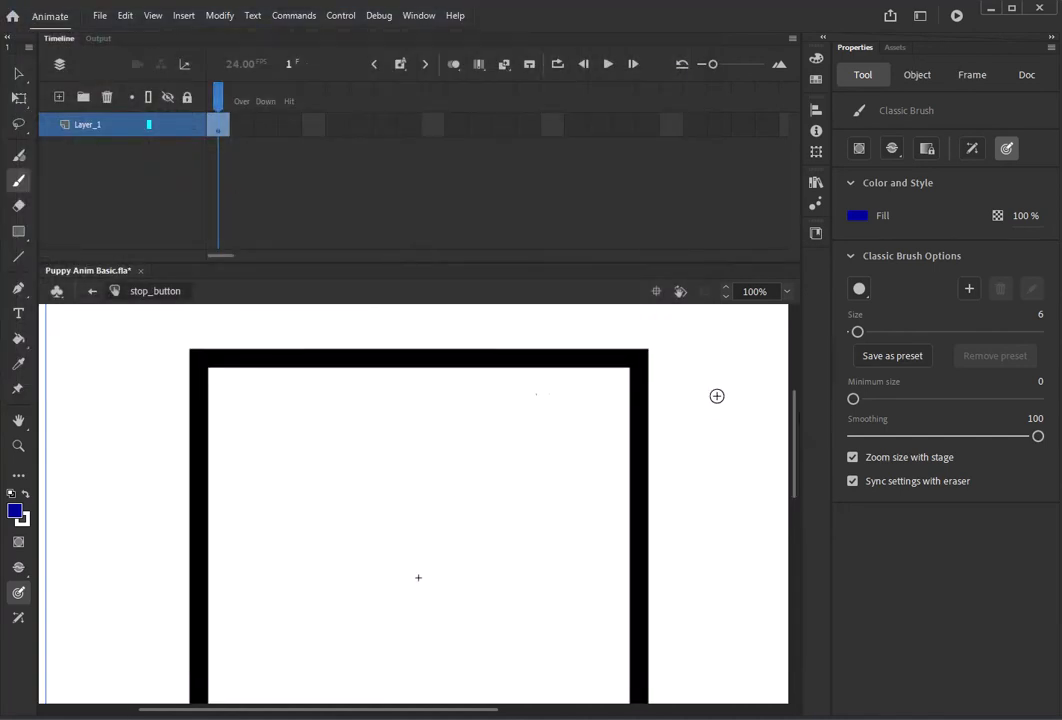
click(219, 15)
mouse_move(400, 224)
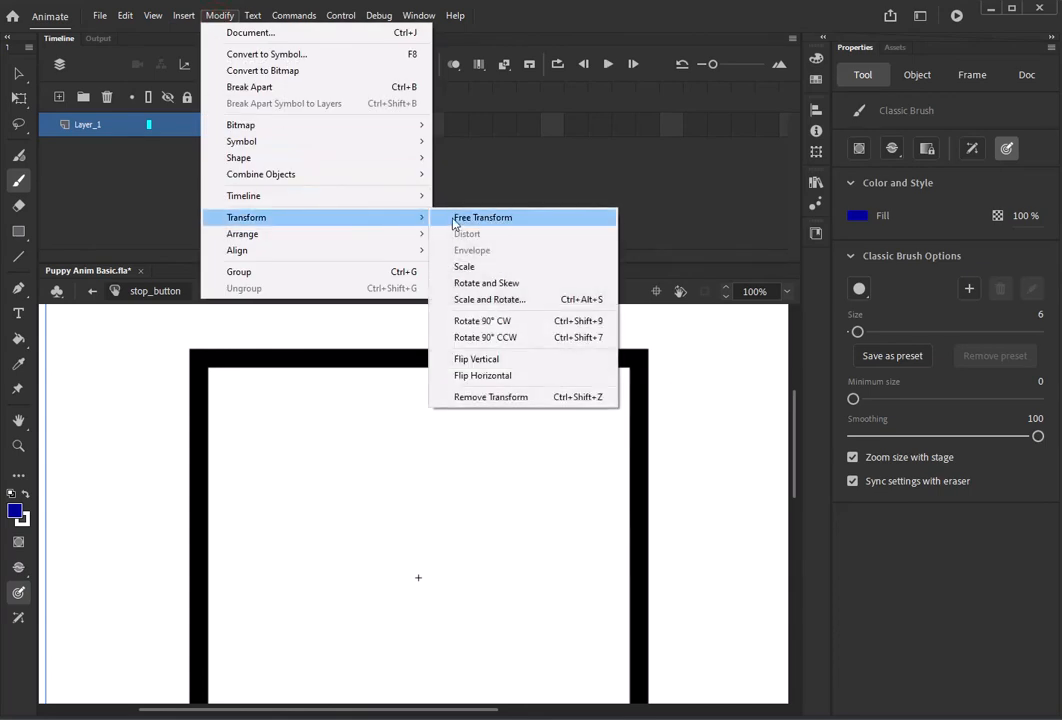
click(456, 217)
click(634, 374)
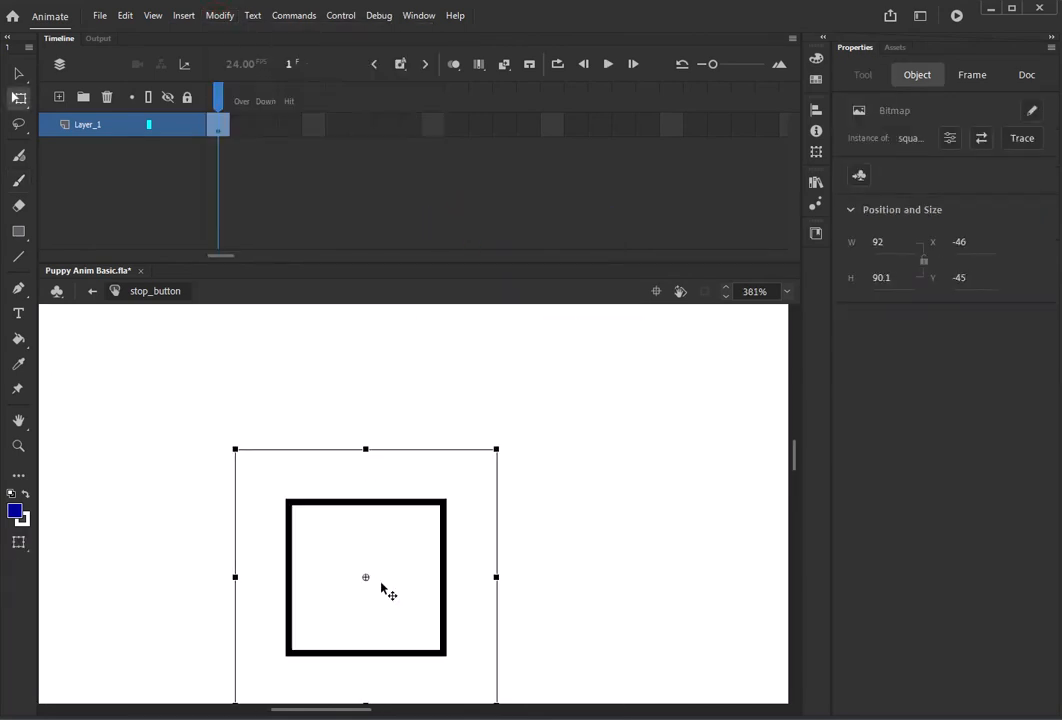
scroll(381, 583, up, 3)
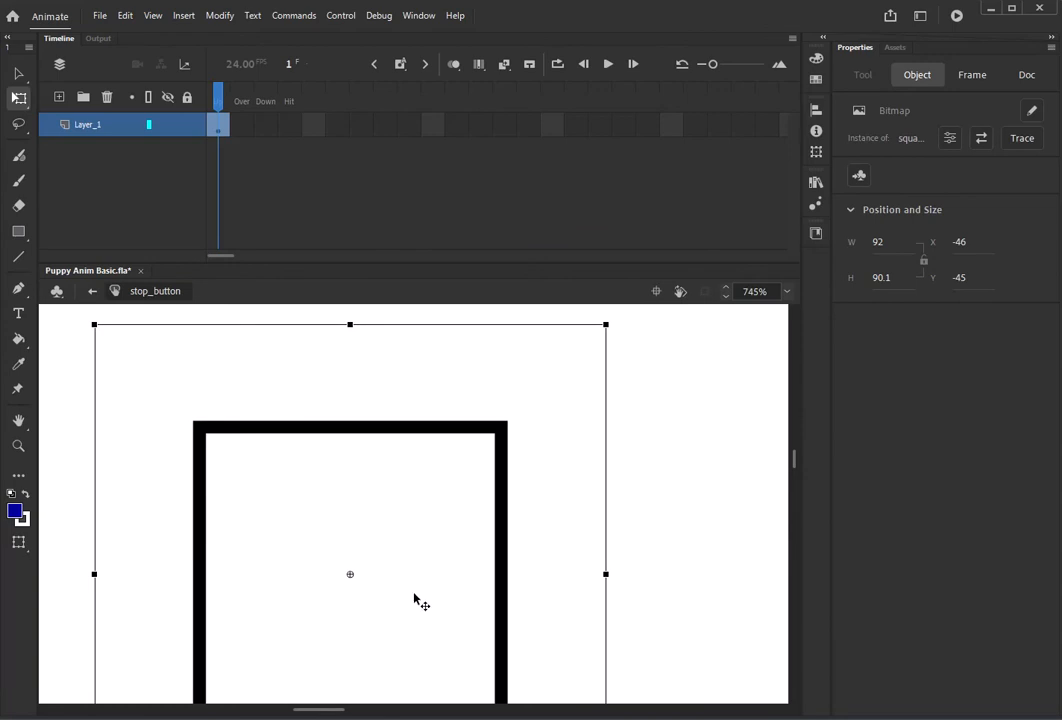
drag(794, 457, 794, 462)
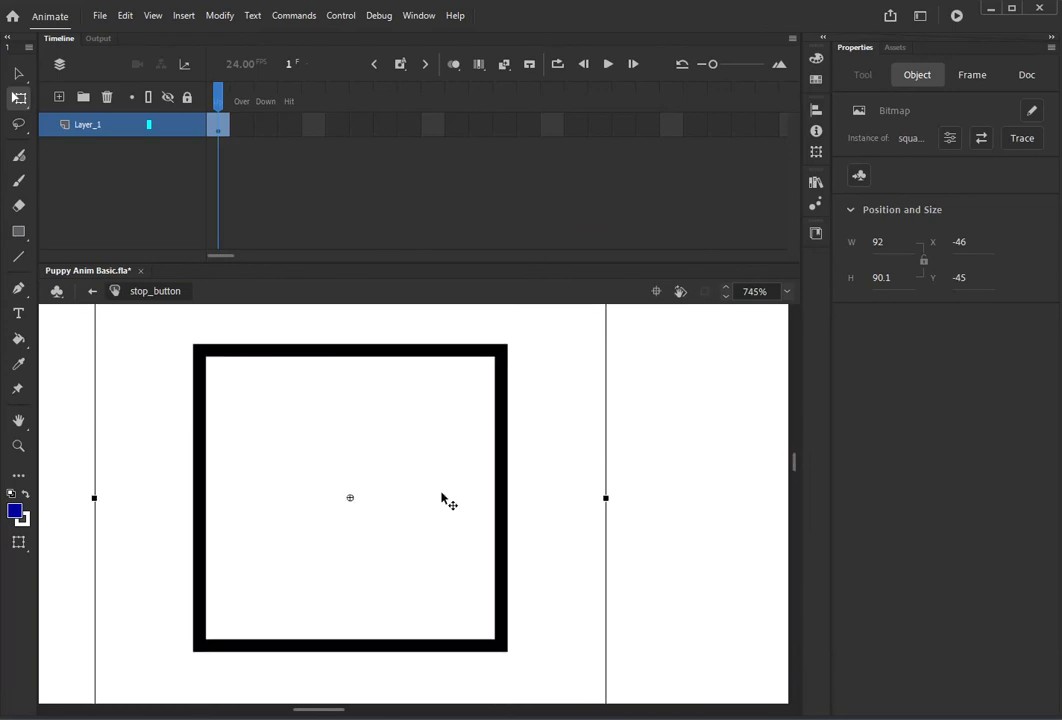
Scale the square image down further to about 72 by 61 pixels and paint its inside red with the Classic Brush.
scroll(443, 500, up, 1)
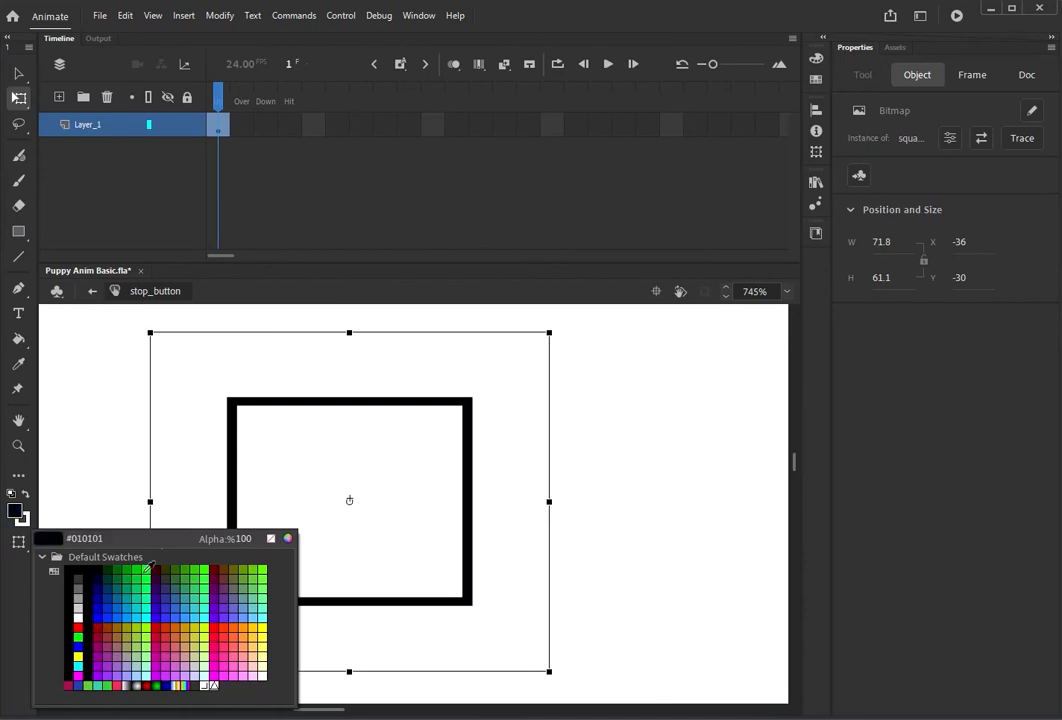
click(157, 629)
click(18, 181)
drag(301, 472, 272, 418)
mouse_move(225, 372)
mouse_down()
mouse_move(199, 398)
mouse_move(222, 400)
mouse_move(203, 538)
mouse_move(336, 493)
mouse_up()
mouse_move(410, 545)
mouse_down()
mouse_move(274, 537)
mouse_move(272, 500)
mouse_move(381, 512)
mouse_move(295, 390)
mouse_move(267, 373)
mouse_move(406, 373)
mouse_move(405, 490)
mouse_move(358, 448)
mouse_up()
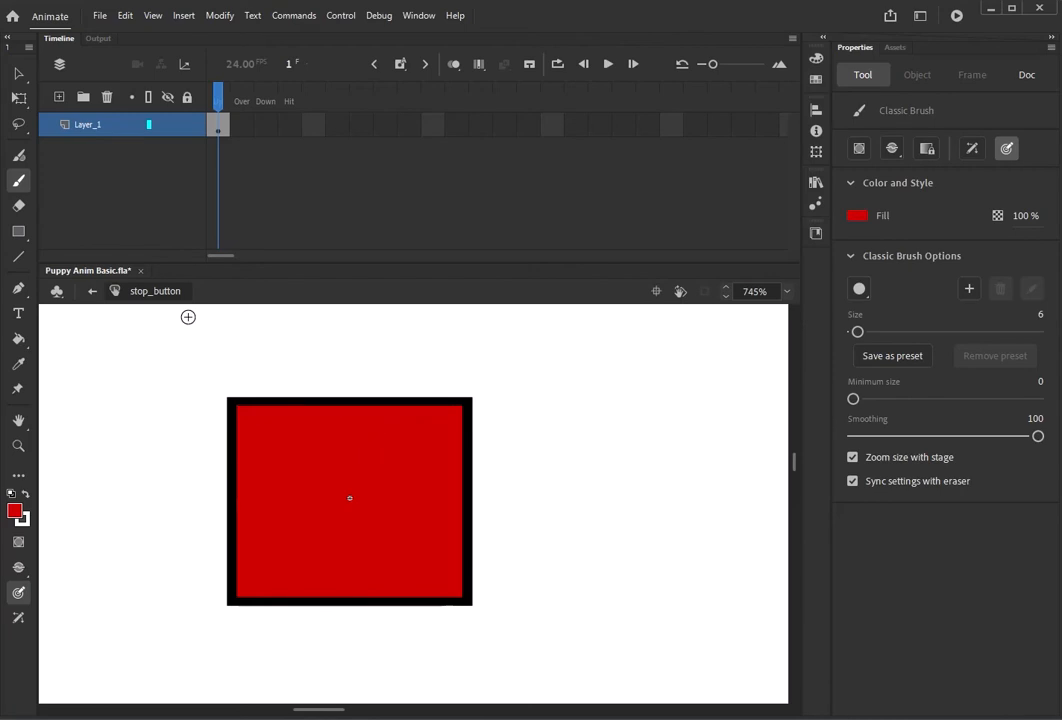
Return from the stop_button symbol to Scene 1 and preview the play_button and stop_button symbols in the library.
click(92, 291)
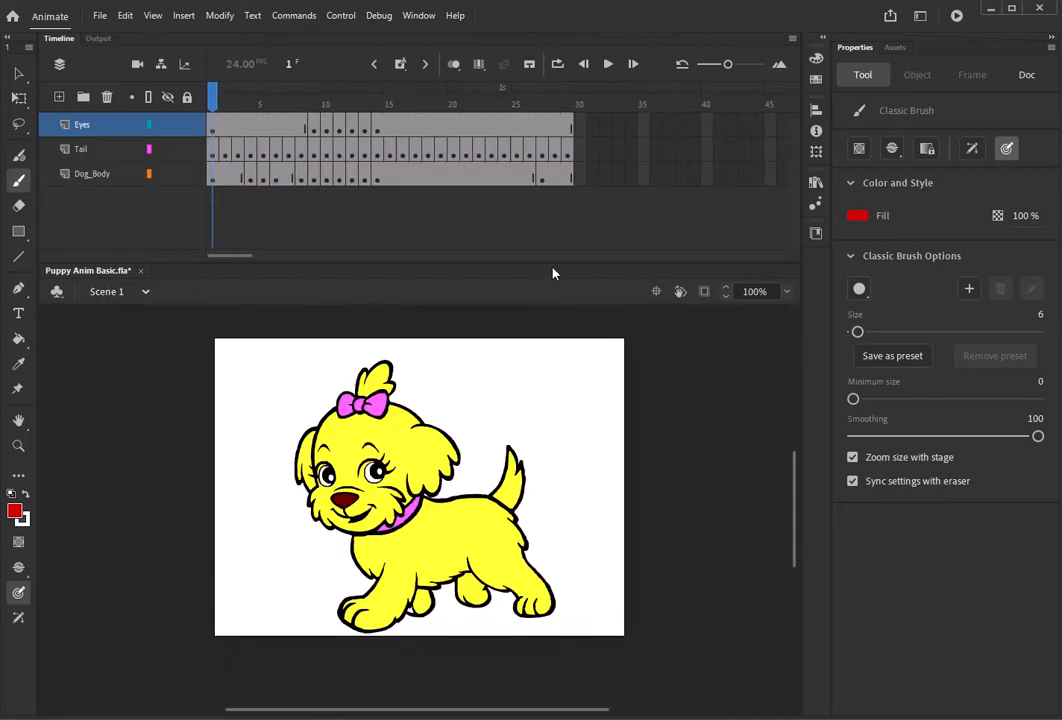
click(816, 184)
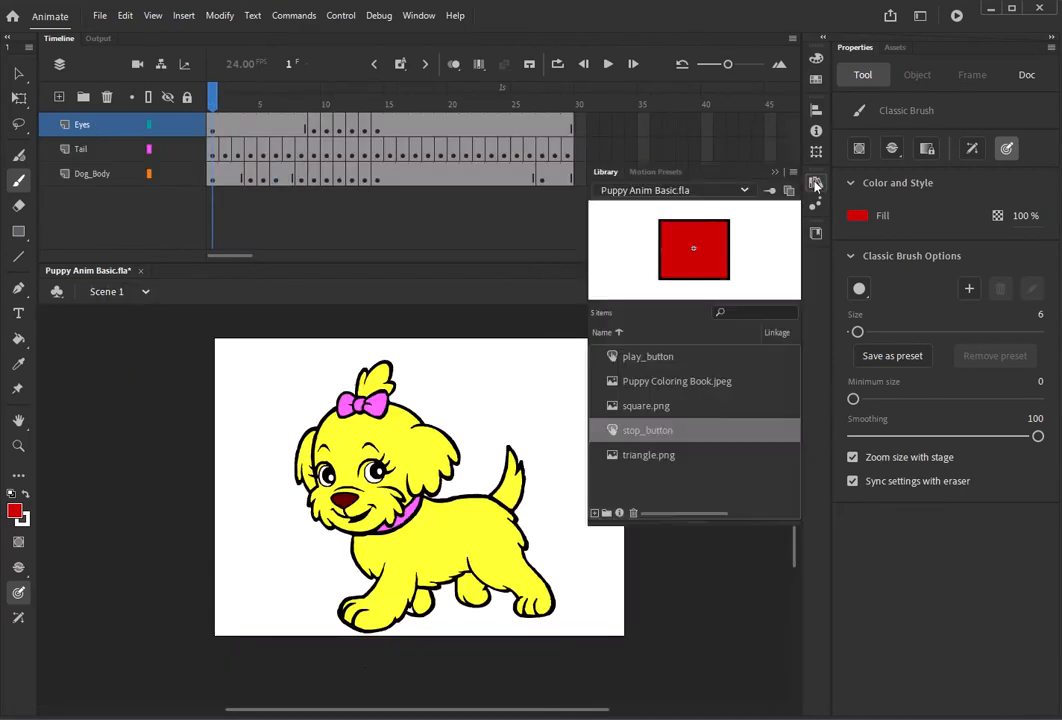
click(663, 360)
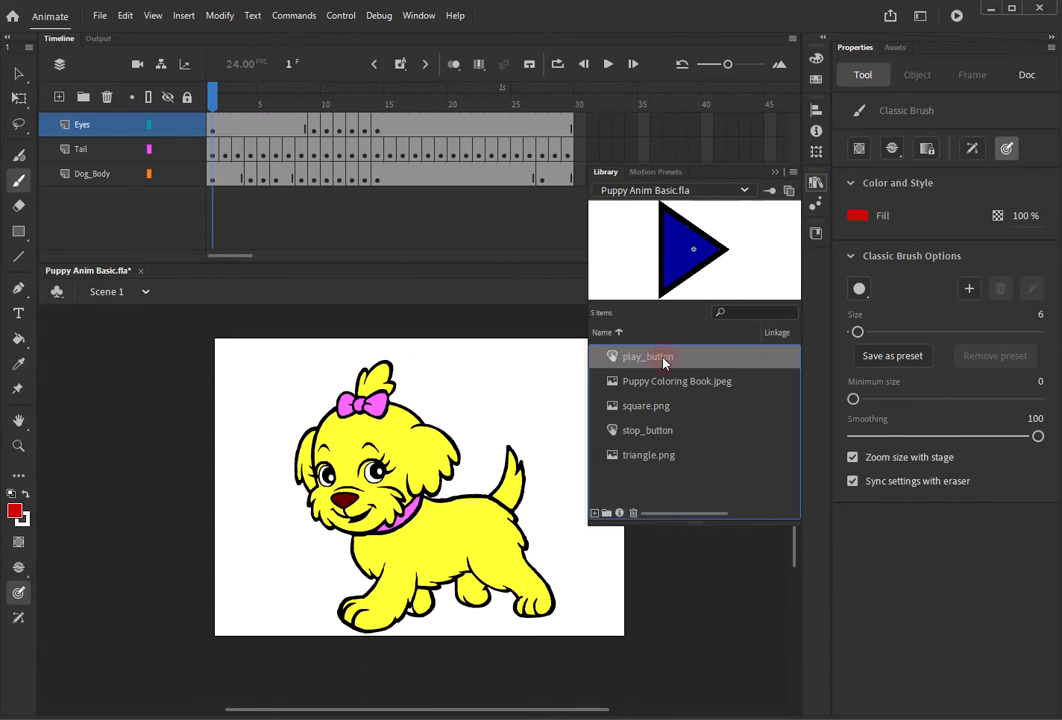
click(646, 432)
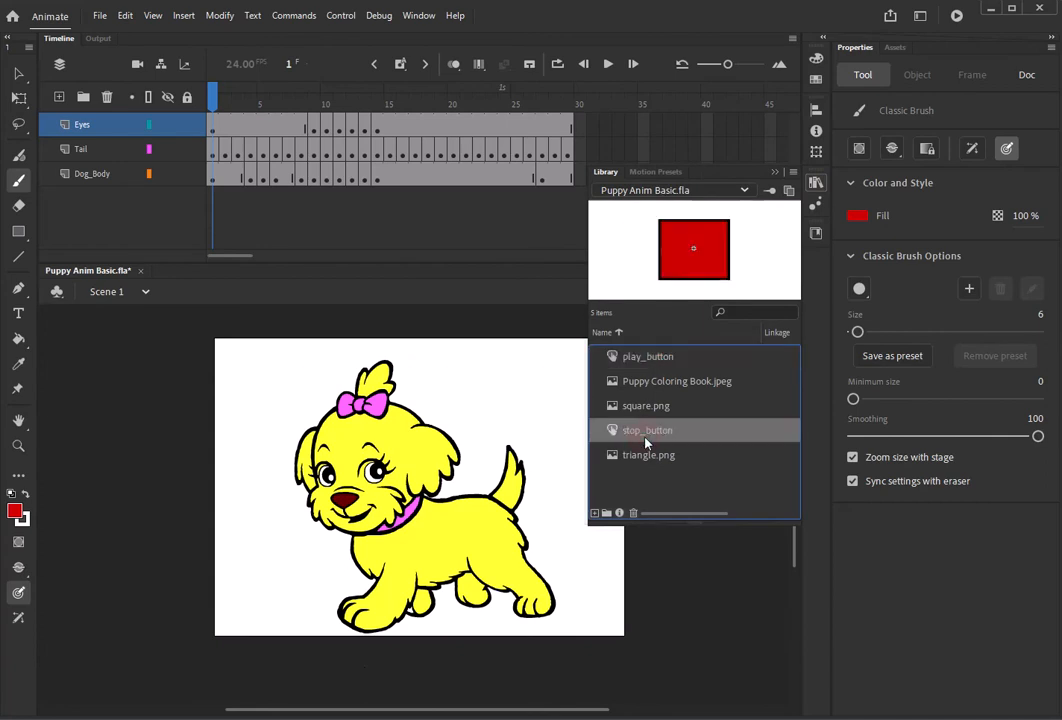
click(646, 367)
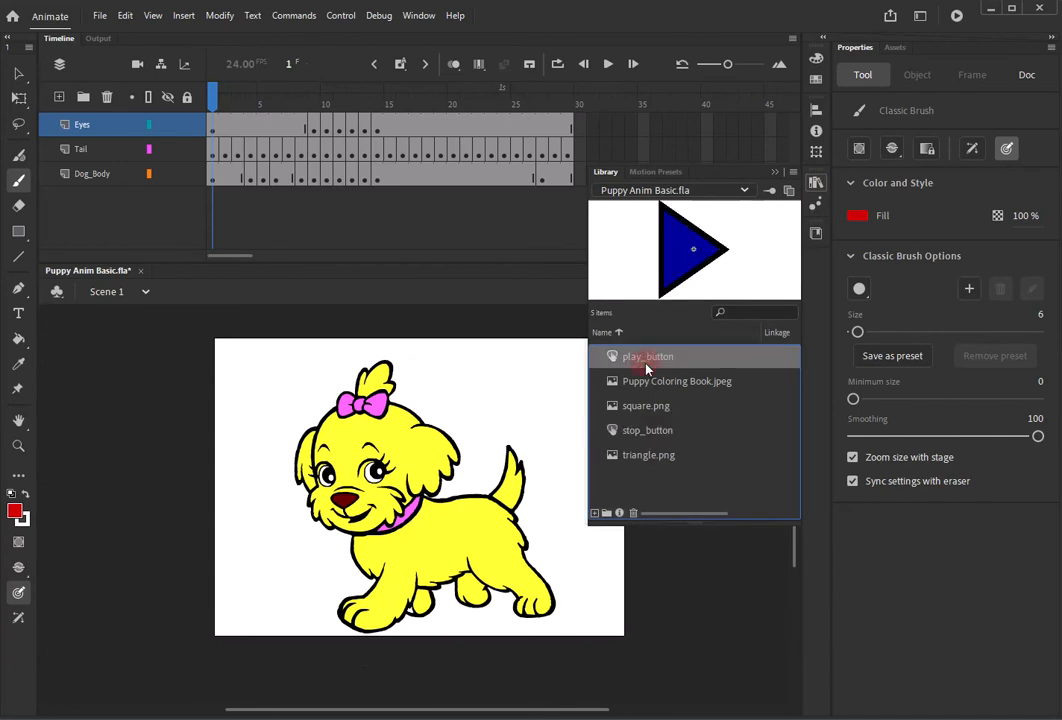
click(647, 432)
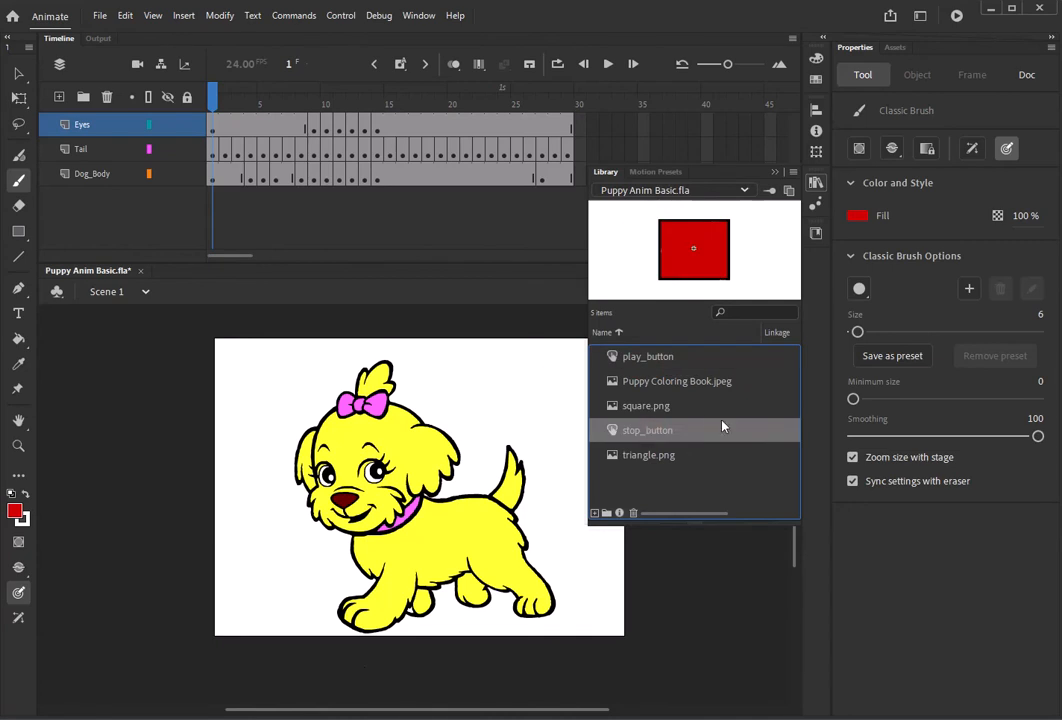
click(78, 212)
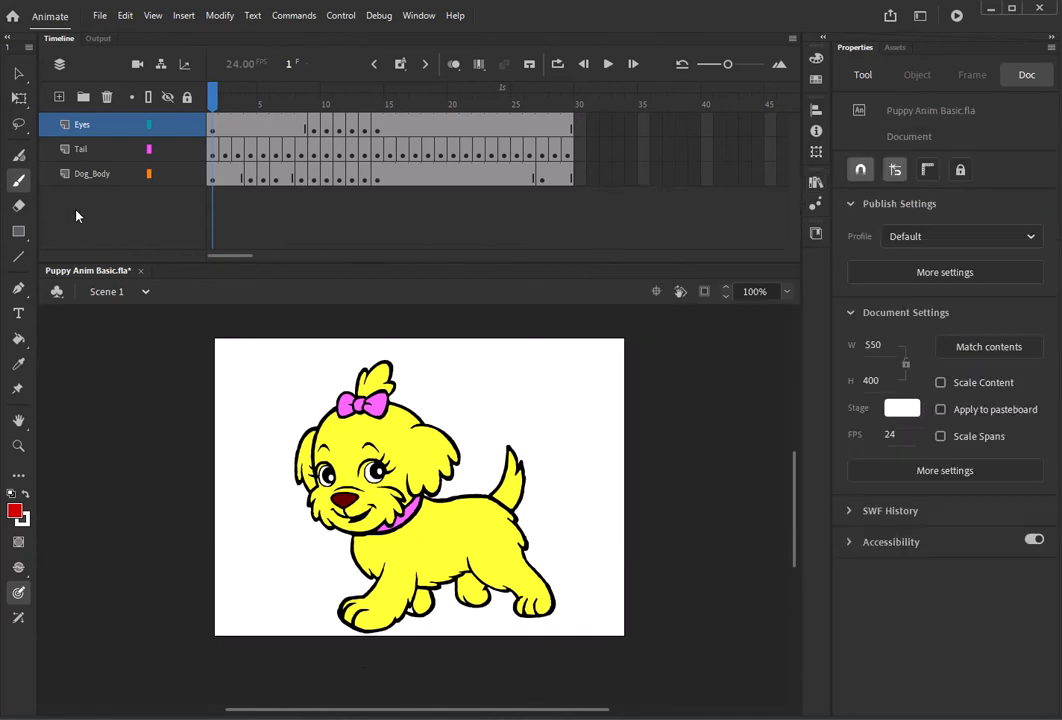
Add a new layer above the Eyes layer and name it play_button_layer.
click(59, 96)
double_click(87, 126)
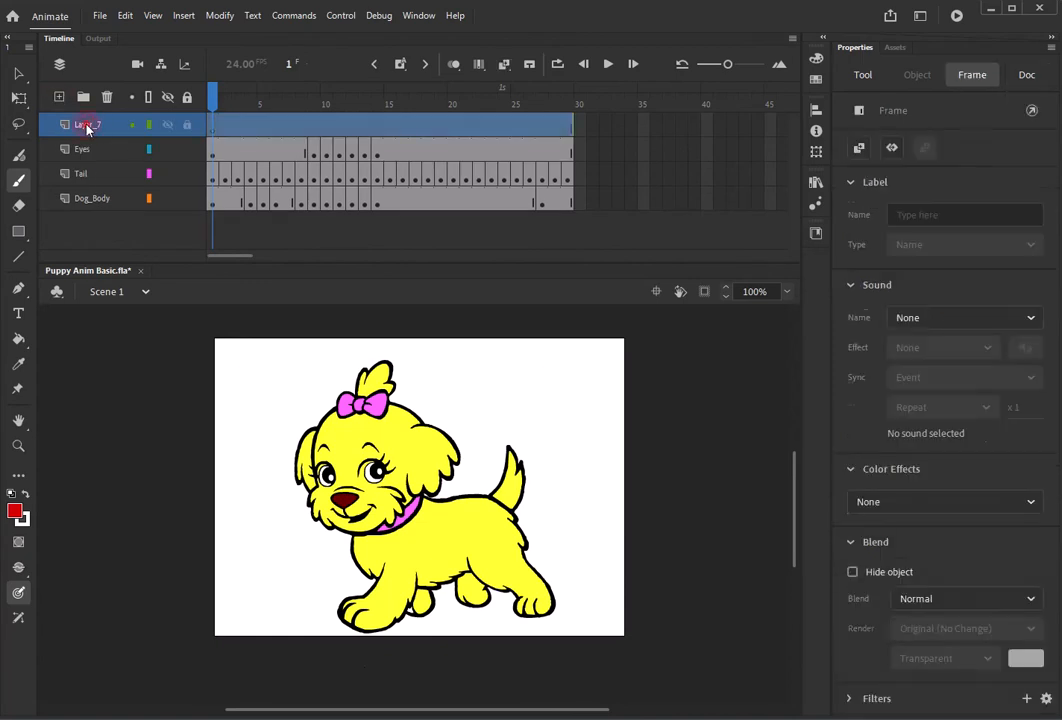
text(play_button)
key(Return)
Add another layer above the play button layer and name it stop_button_layer.
click(59, 97)
double_click(95, 123)
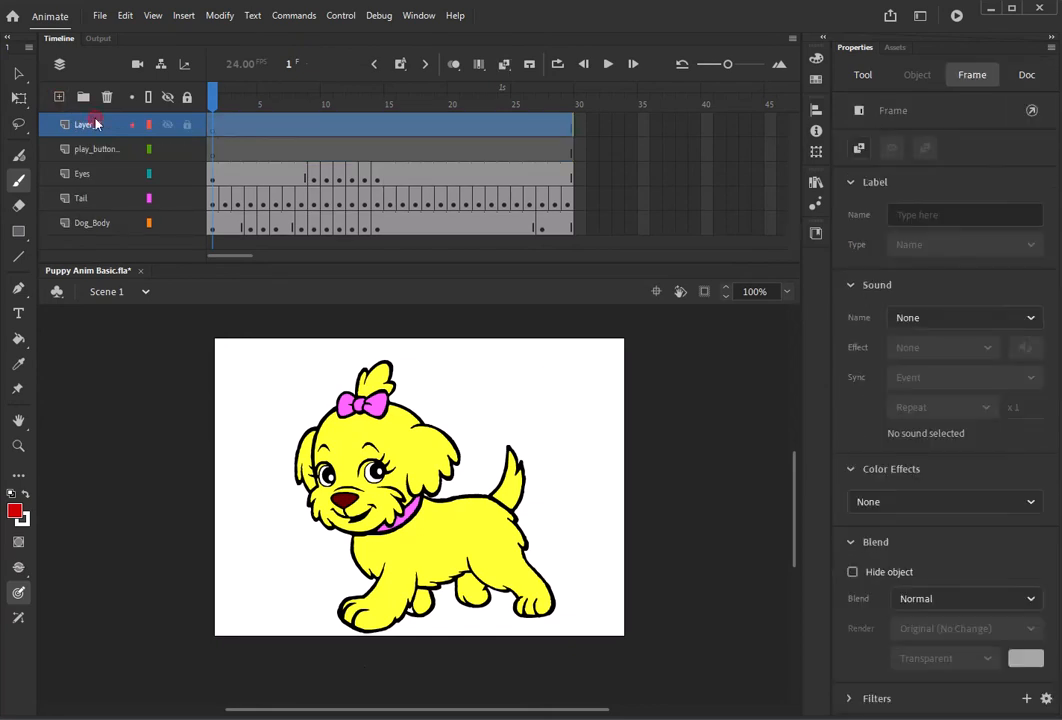
text(stop_button_l)
text(ayer)
key(Return)
Place an instance of stop_button from the library in the stage's lower-left area, at about X 55, Y 346.
click(815, 182)
drag(690, 262, 240, 606)
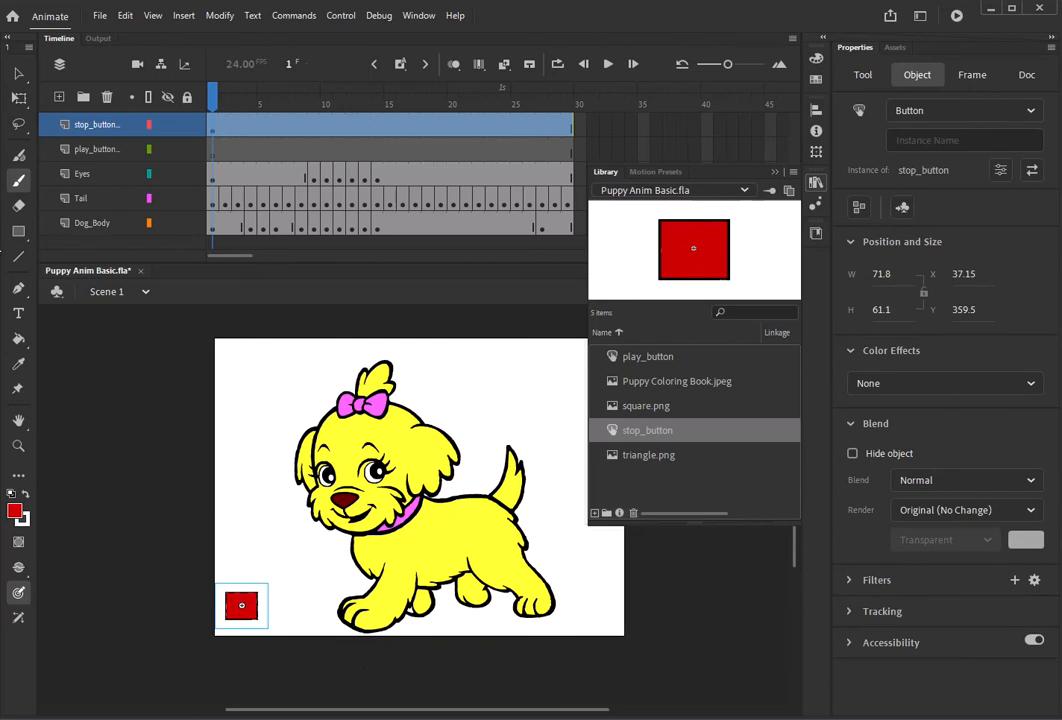
click(18, 73)
drag(248, 600, 266, 587)
scroll(266, 598, up, 6)
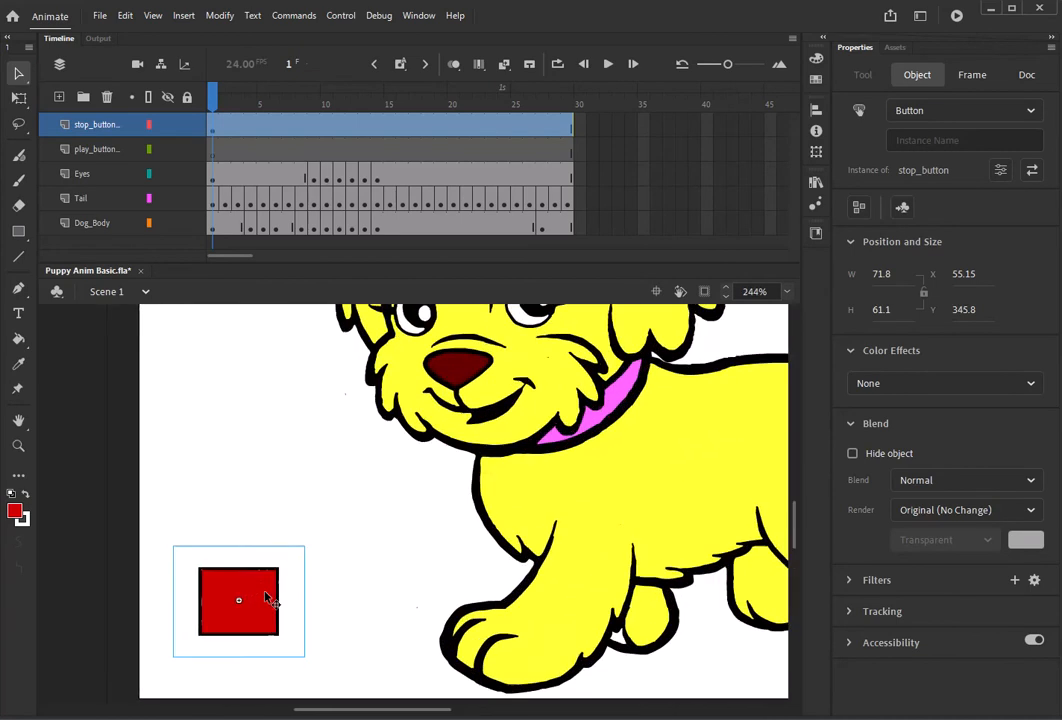
scroll(266, 598, down, 3)
scroll(266, 598, down, 4)
On the play button layer, place an instance of play_button just above the red square, at about X 53, Y 285.
click(96, 148)
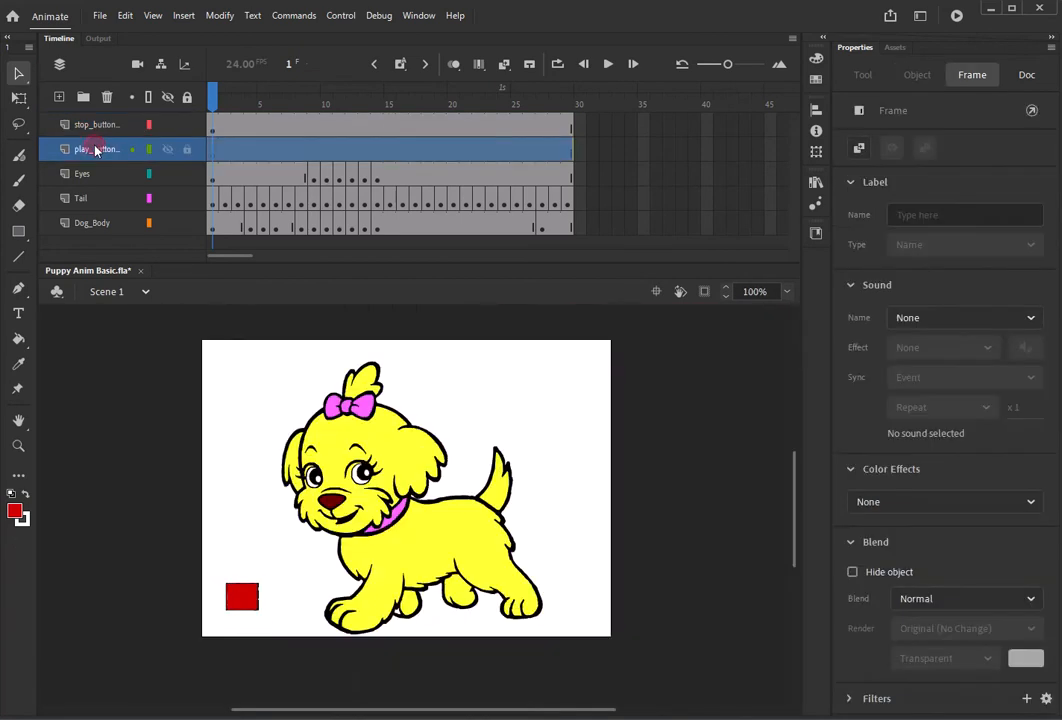
click(816, 185)
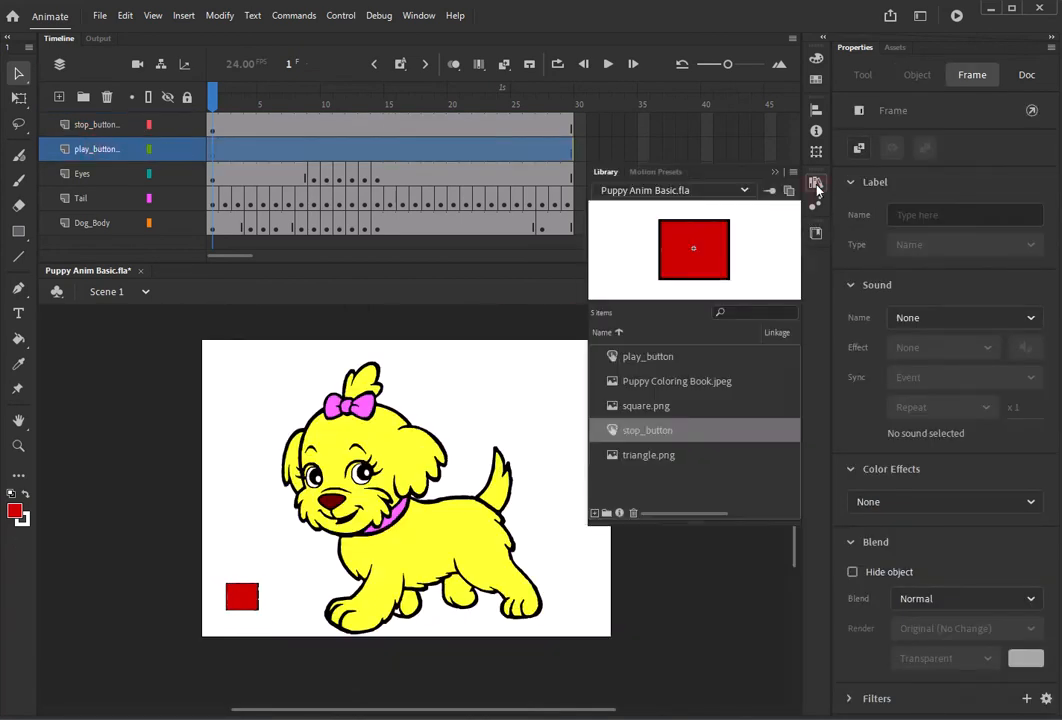
click(650, 356)
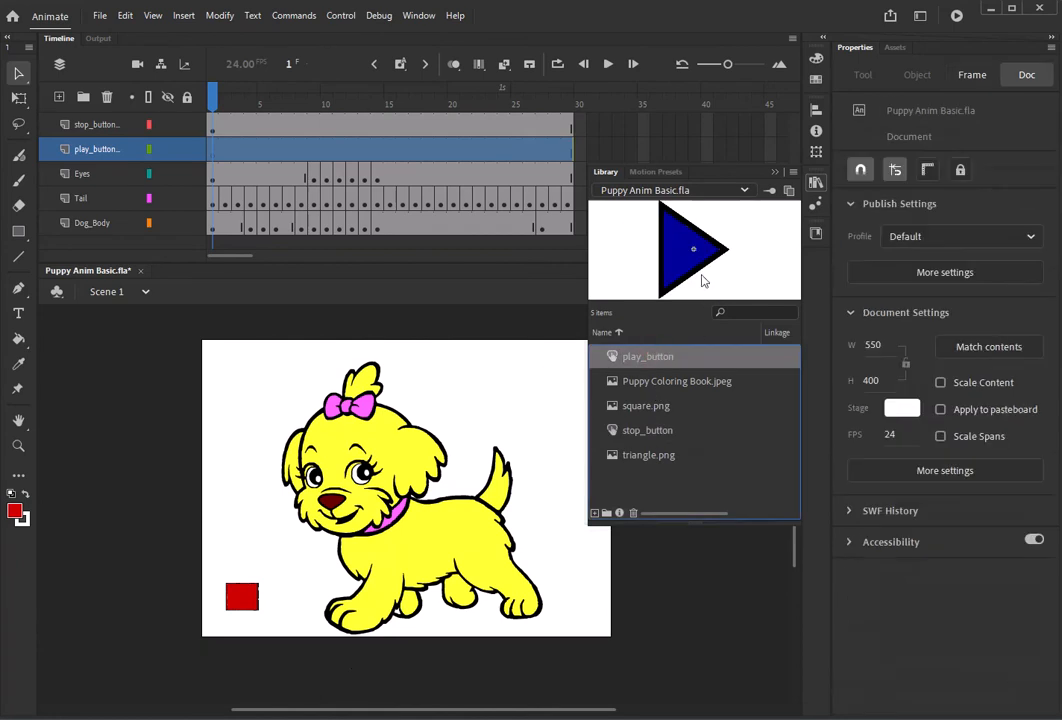
drag(684, 260, 241, 567)
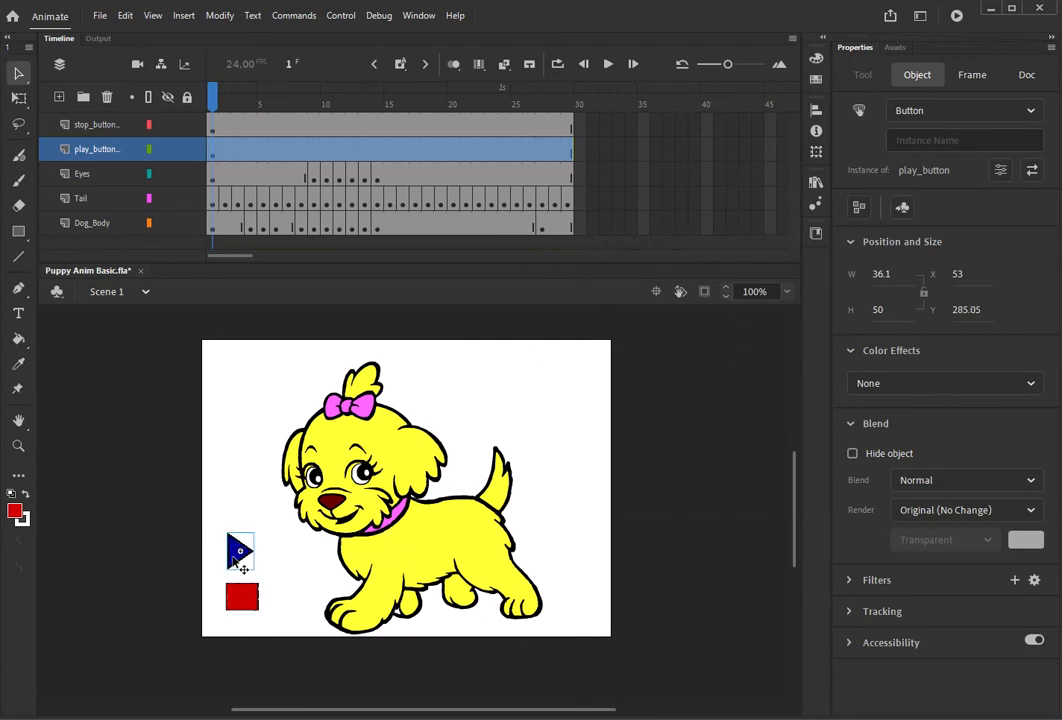
click(281, 632)
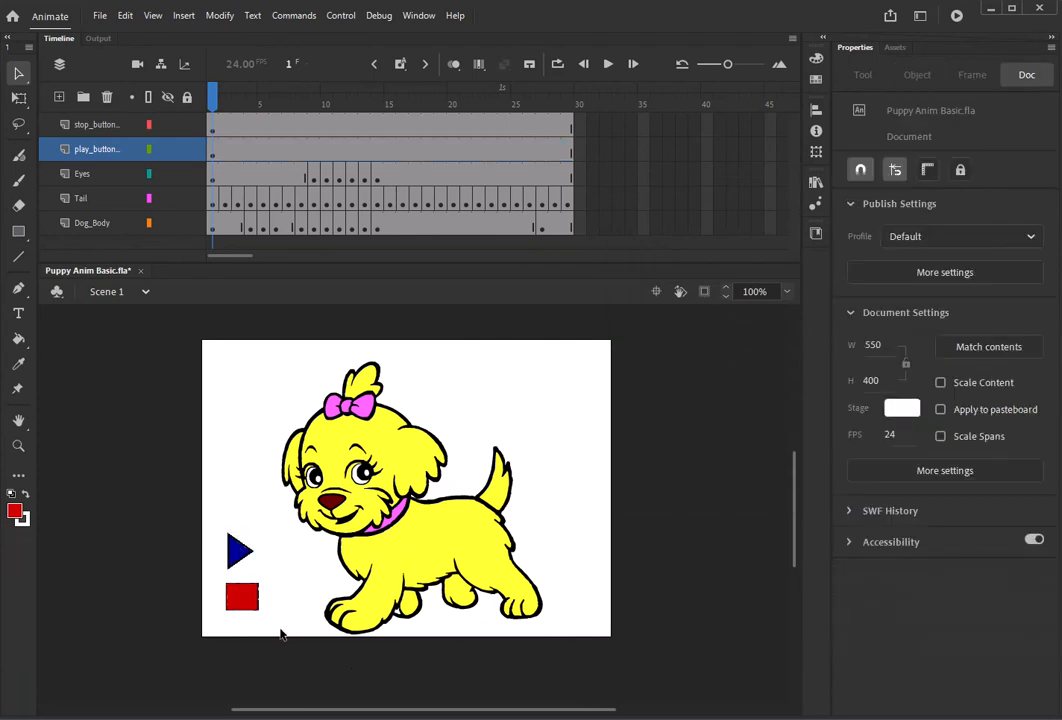
Test the movie, try the play and stop buttons in the preview, and close it.
key(ctrl+Return)
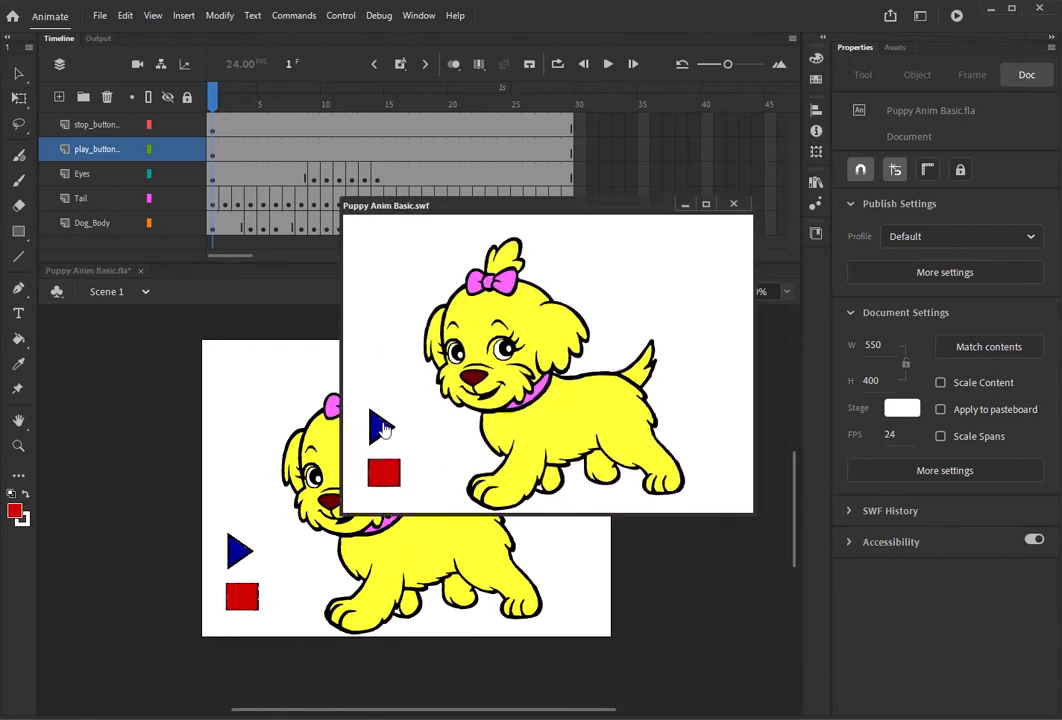
click(380, 430)
click(389, 481)
click(381, 437)
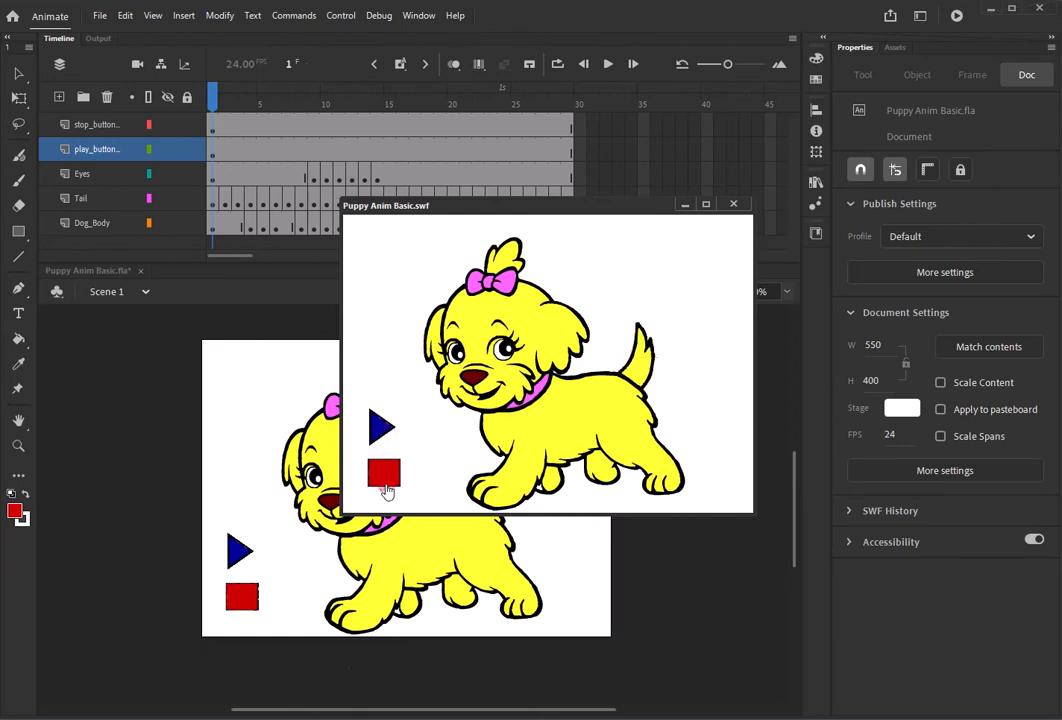
click(736, 205)
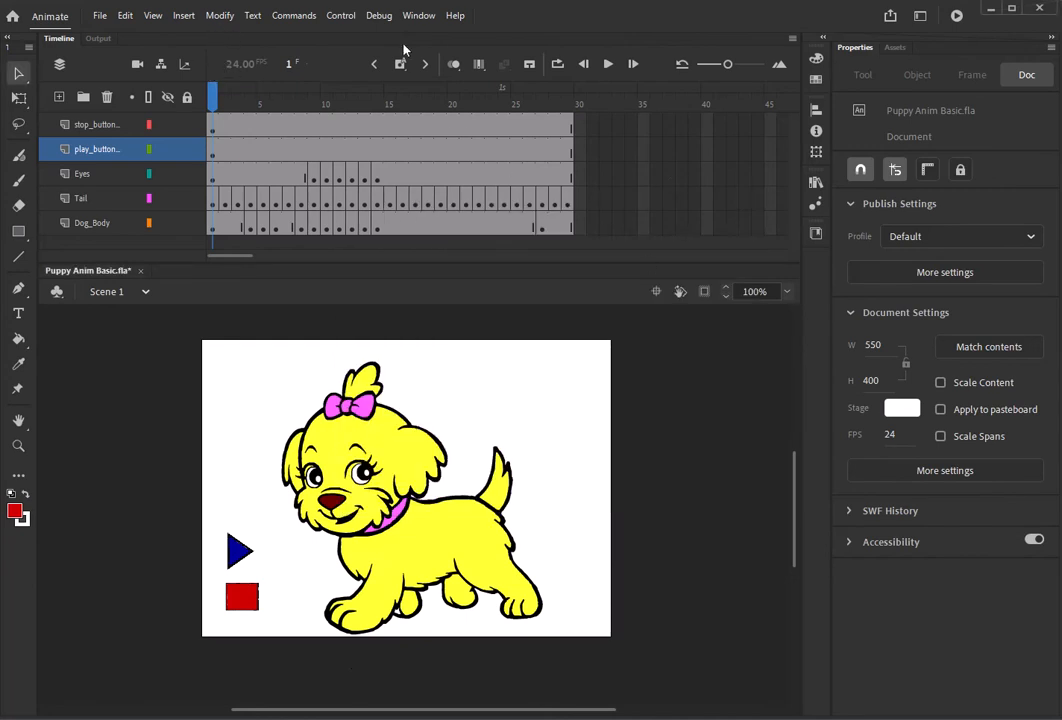
Show the Code Snippets and expand the Timeline Navigation group under ActionScript.
click(418, 15)
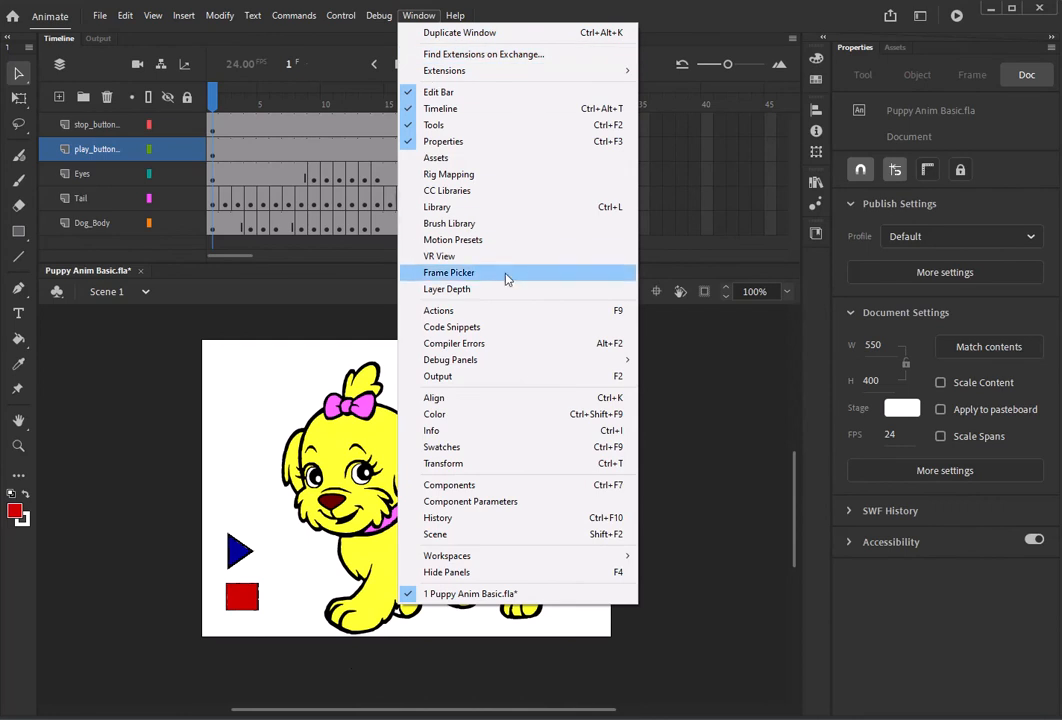
click(490, 327)
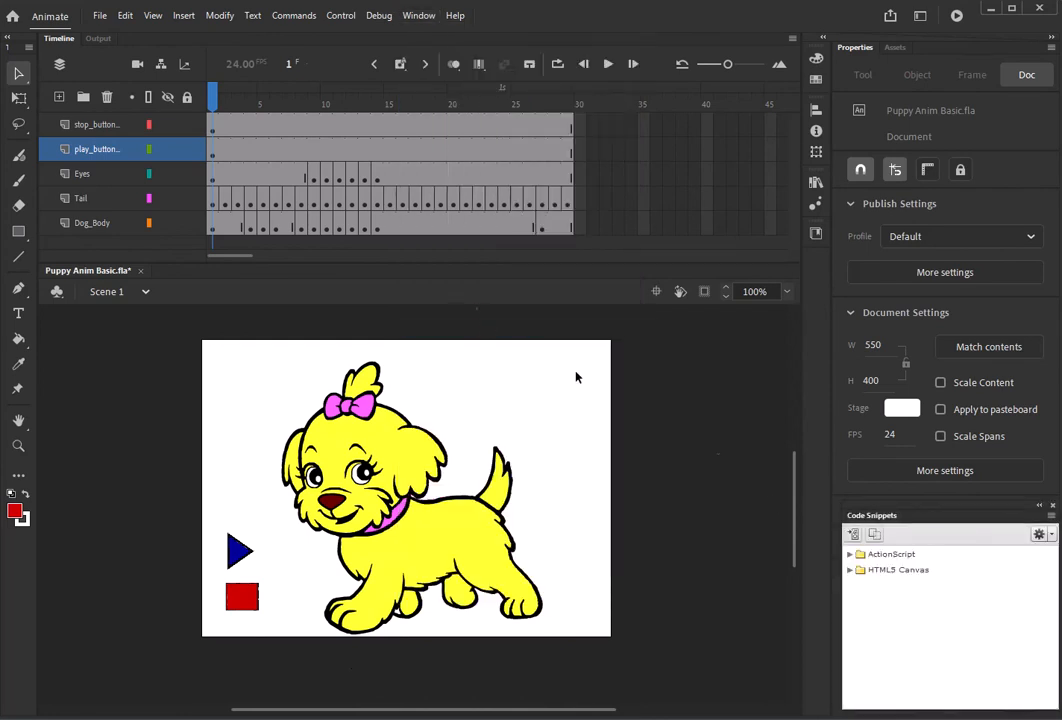
click(849, 555)
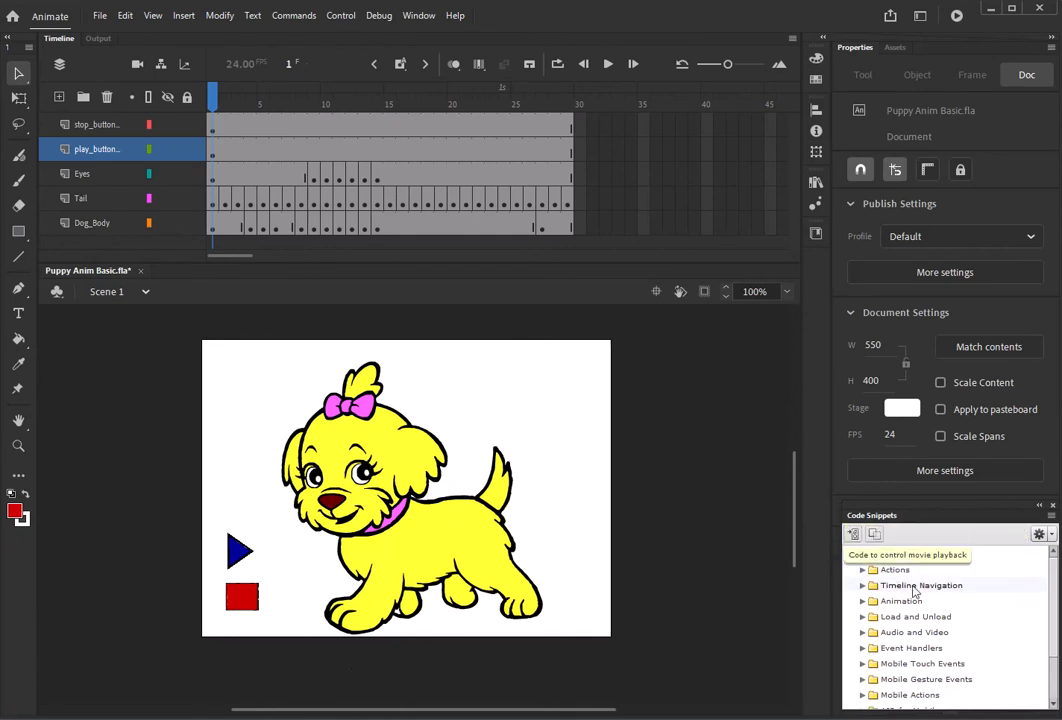
click(863, 585)
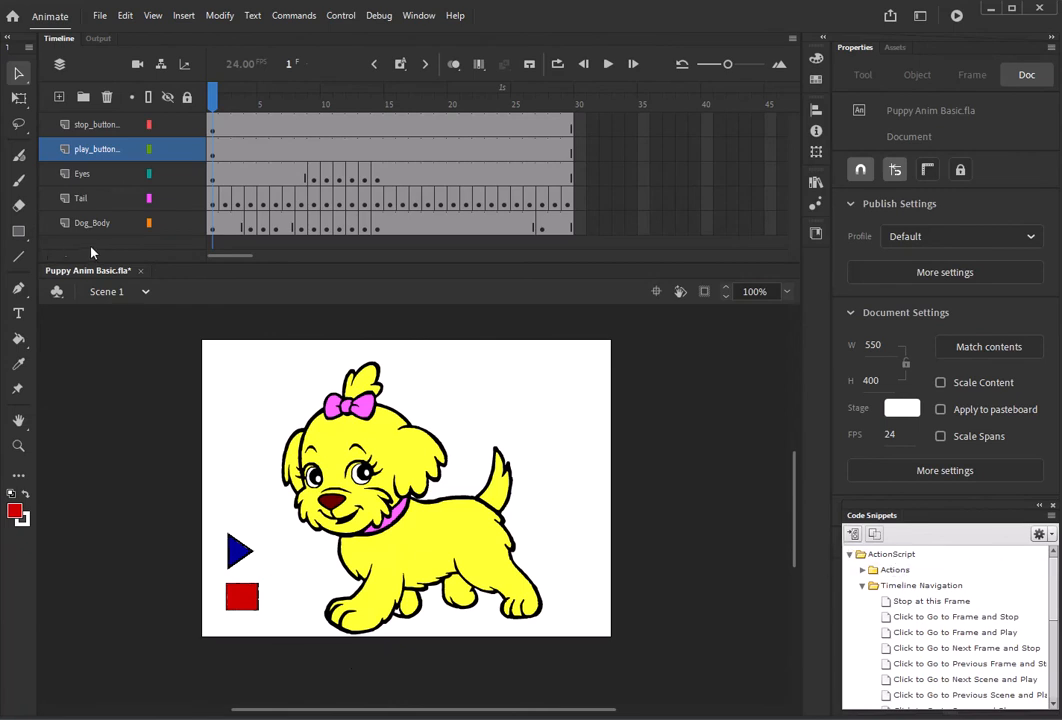
Add a new layer, name it Actions, and move it above all the other layers.
click(59, 98)
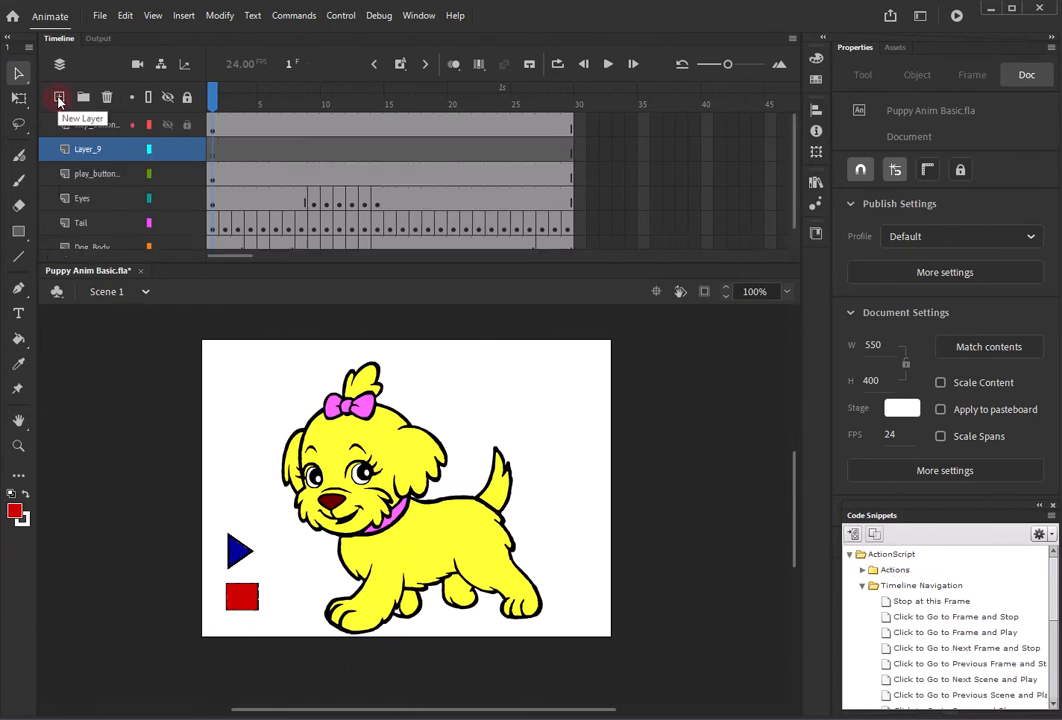
click(88, 150)
double_click(88, 150)
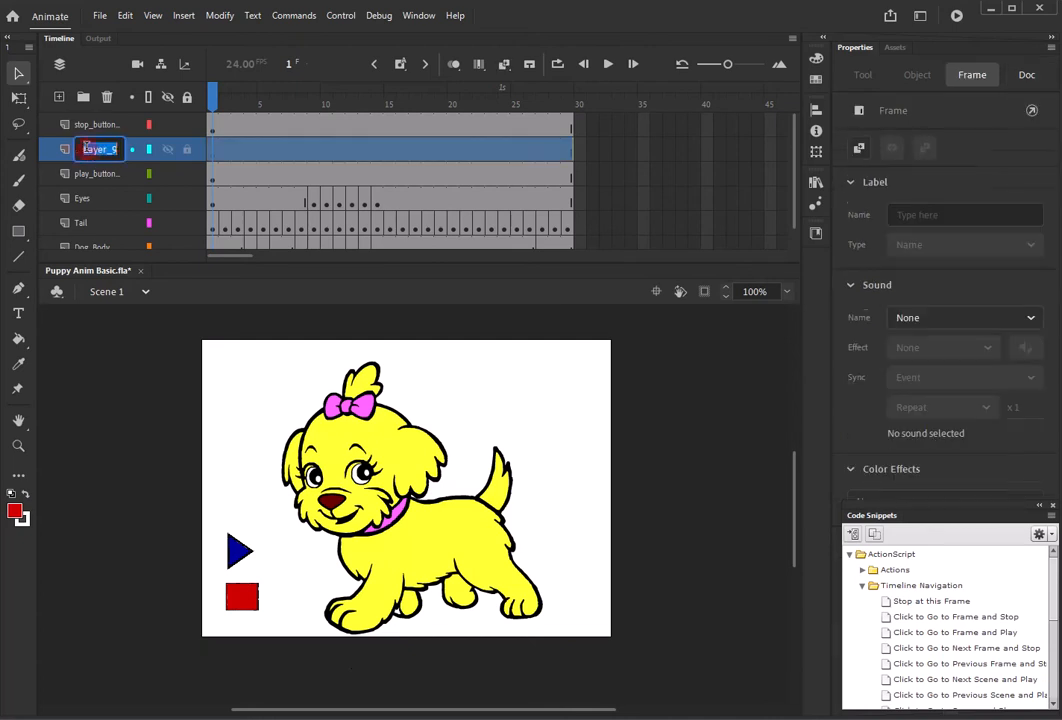
text(Actions)
key(Return)
drag(88, 152, 57, 118)
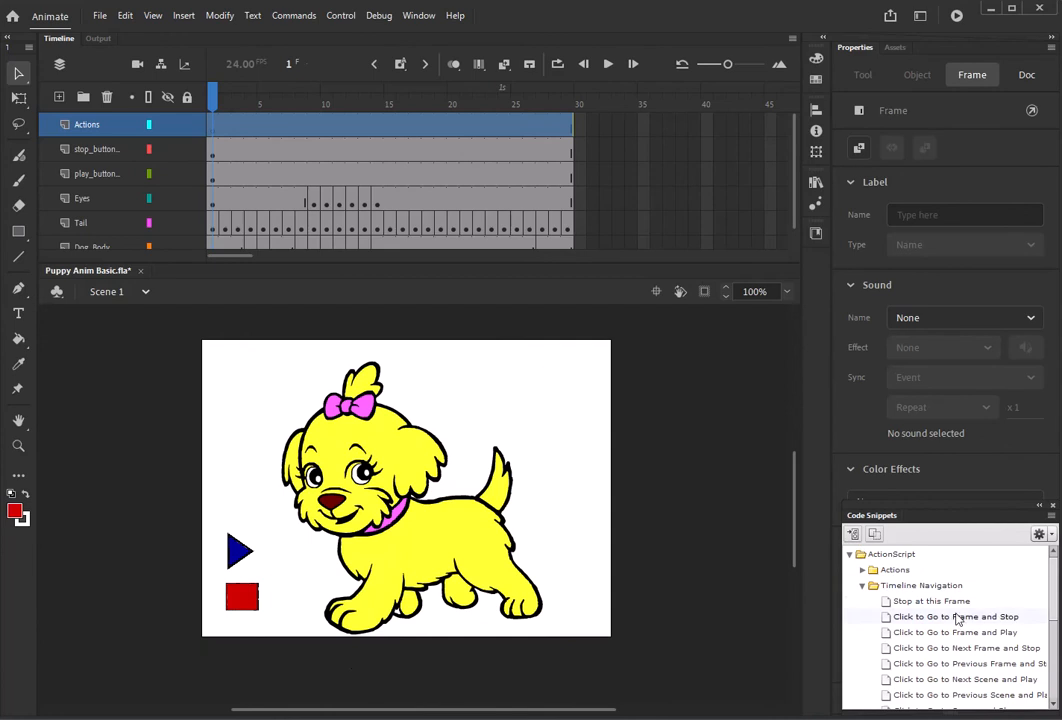
Insert the Stop at this Frame snippet on frame 1 of the Actions layer, review its stop(); line, and close the code editor.
double_click(916, 607)
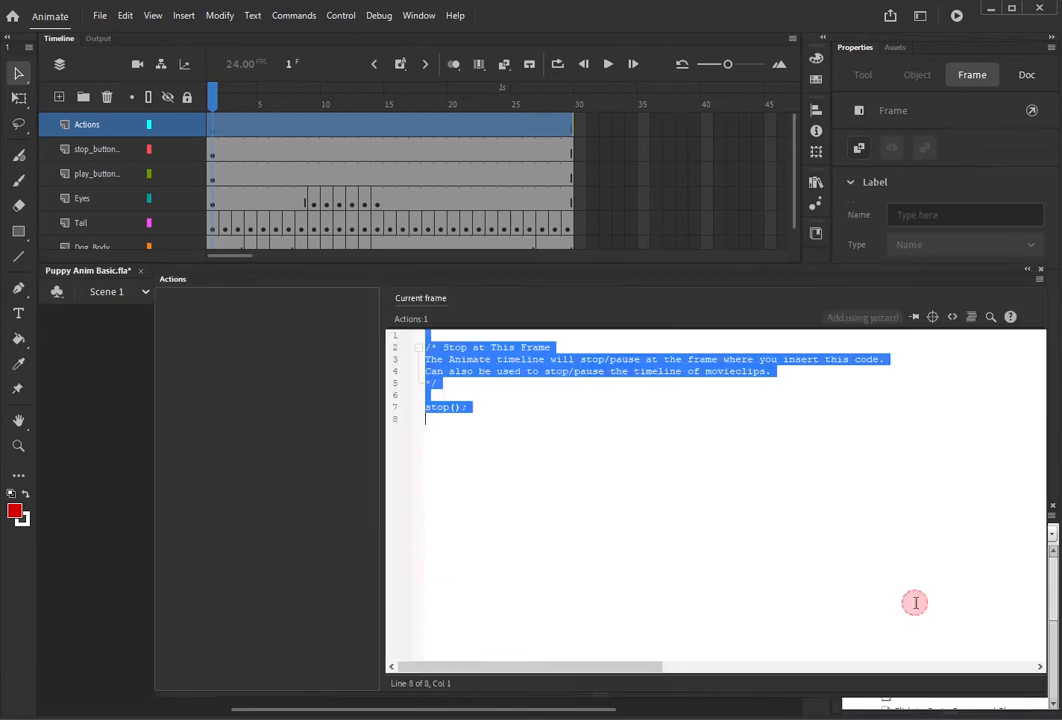
click(447, 437)
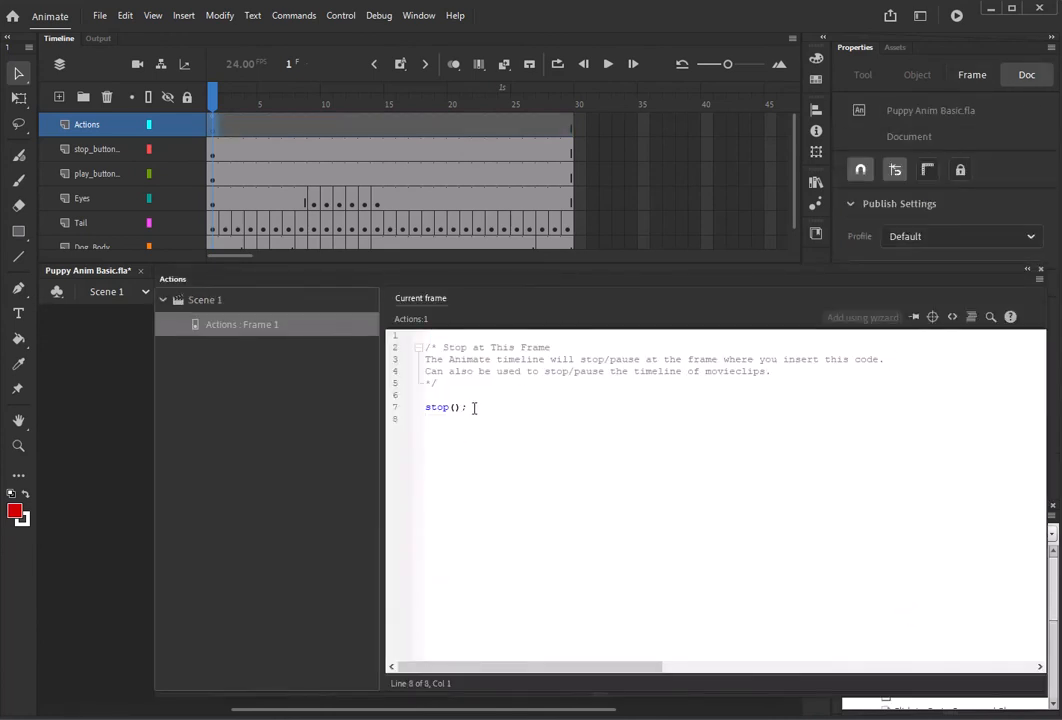
drag(468, 407, 425, 407)
click(1041, 271)
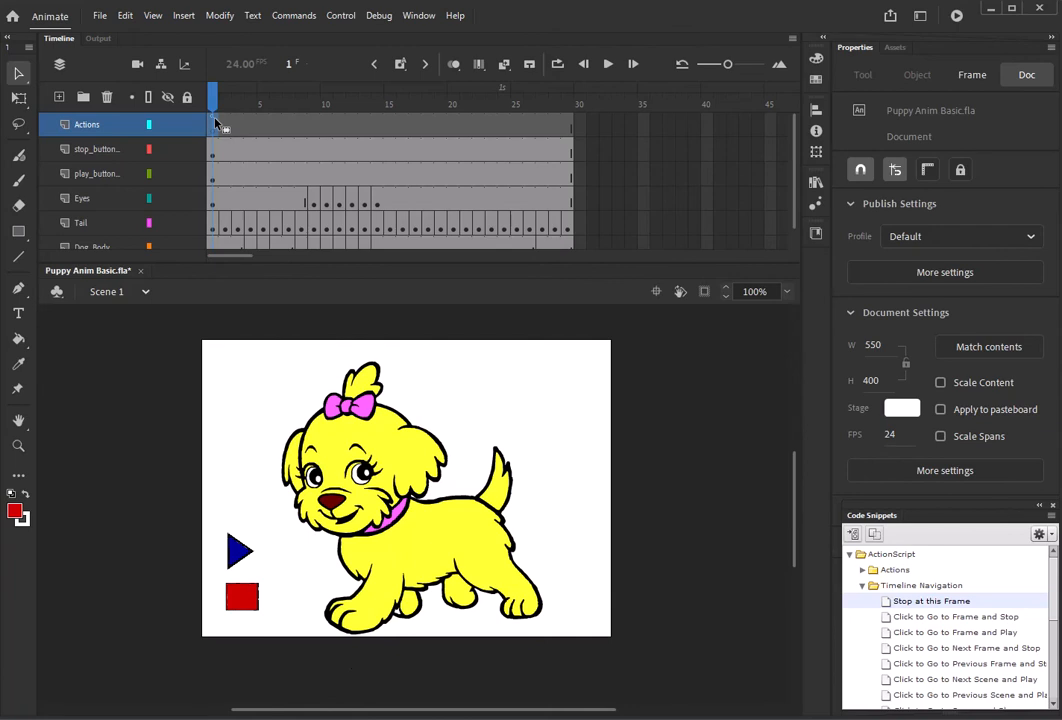
click(240, 555)
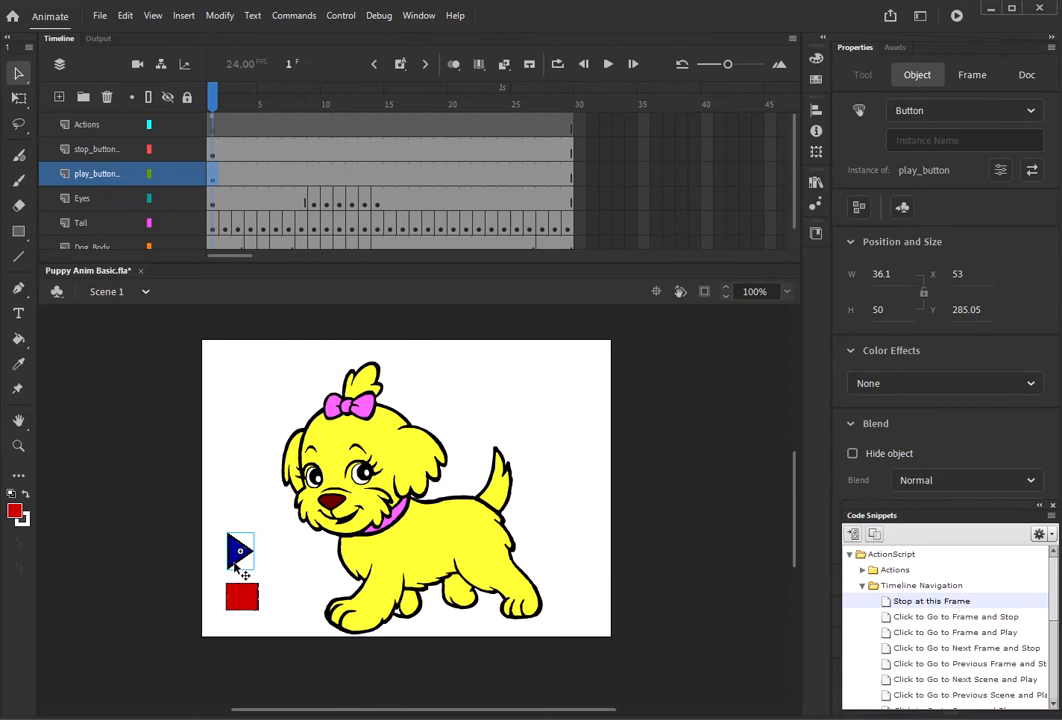
drag(1054, 612, 1051, 628)
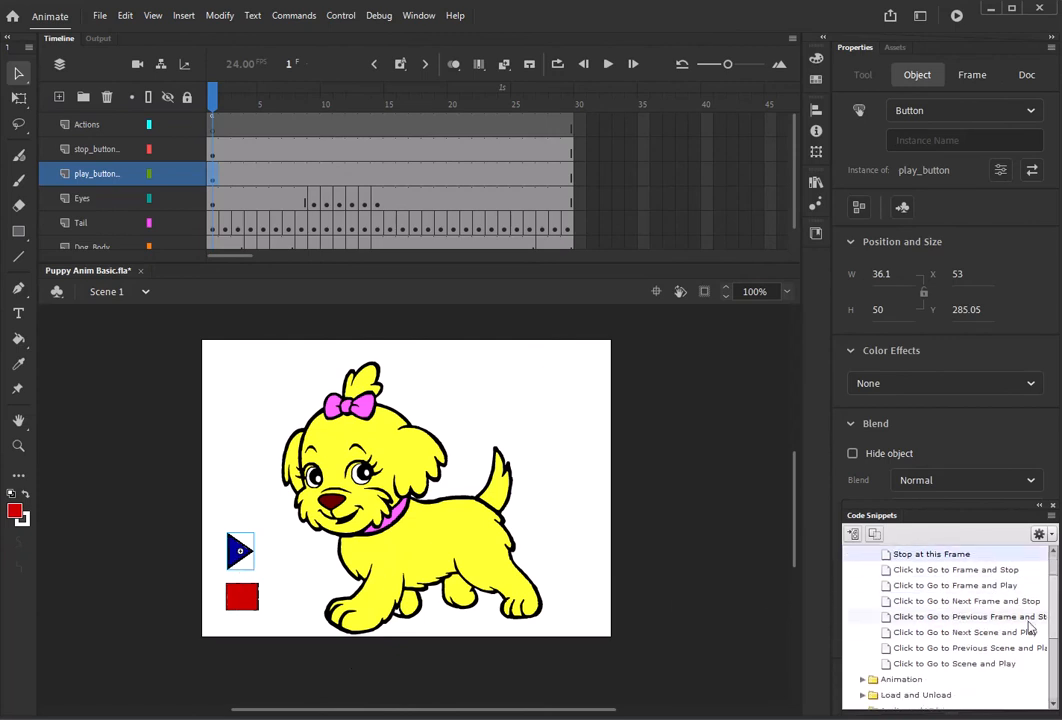
double_click(926, 587)
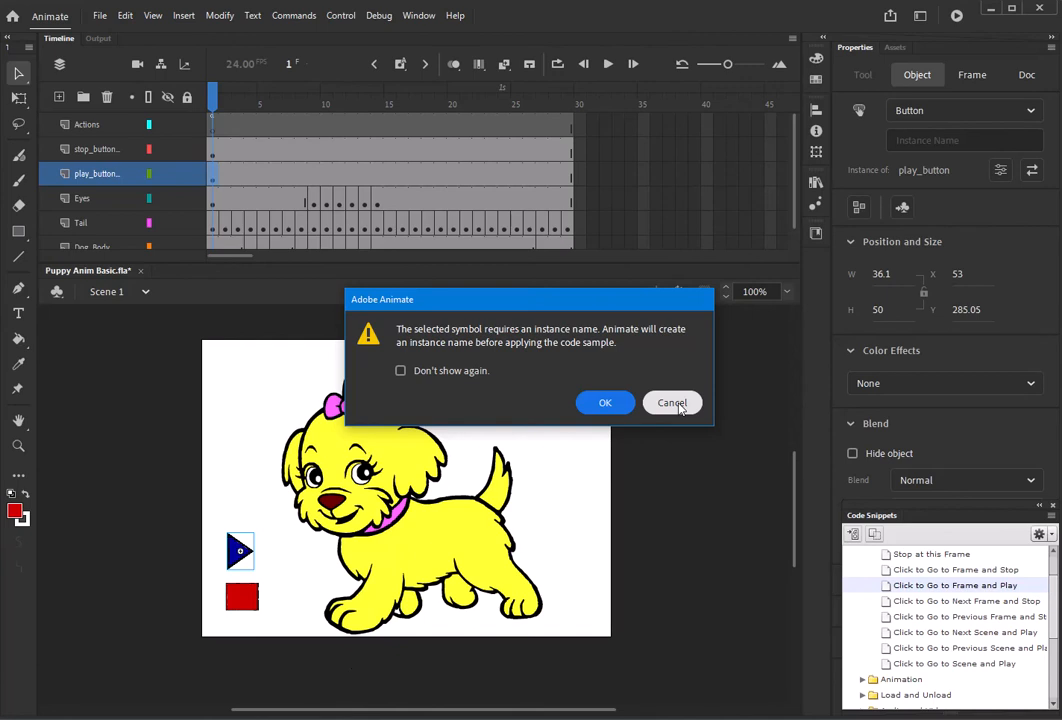
click(672, 403)
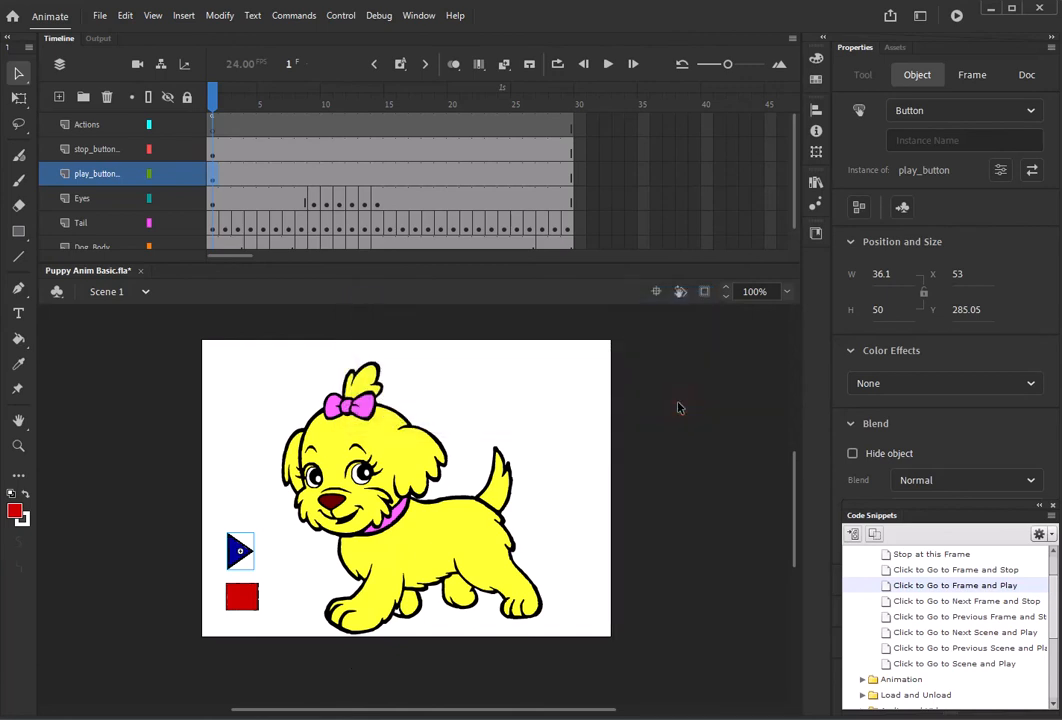
Give the blue play button on the stage the instance name play_button_puppy.
click(918, 141)
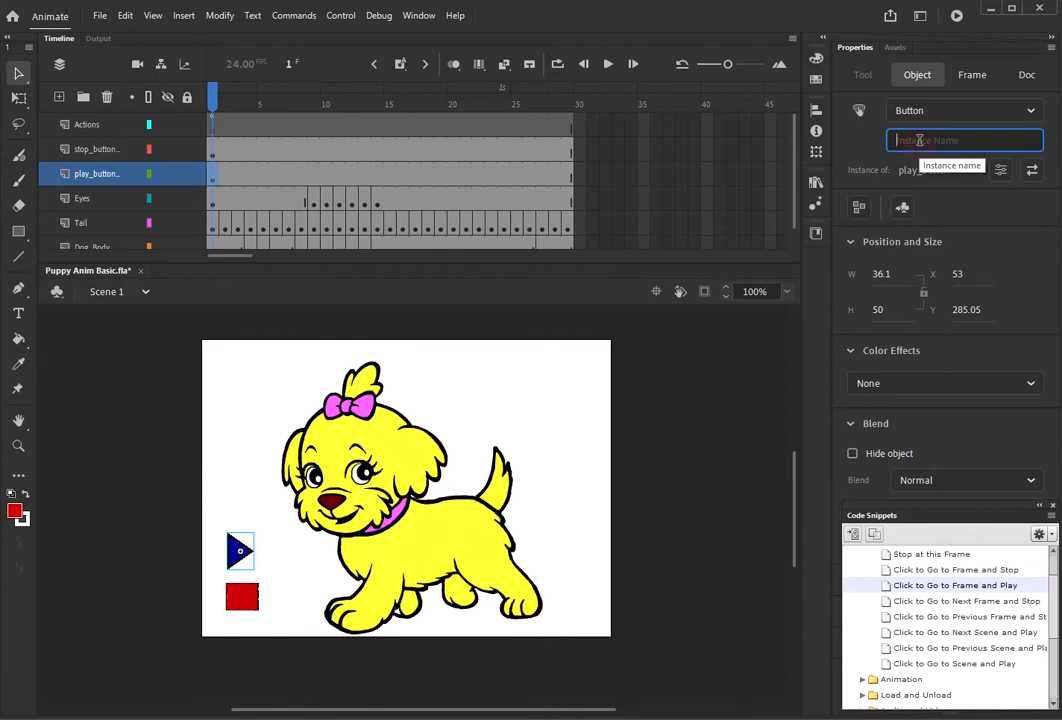
text(pl)
key(BackSpace)
key(BackSpace)
text(ay)
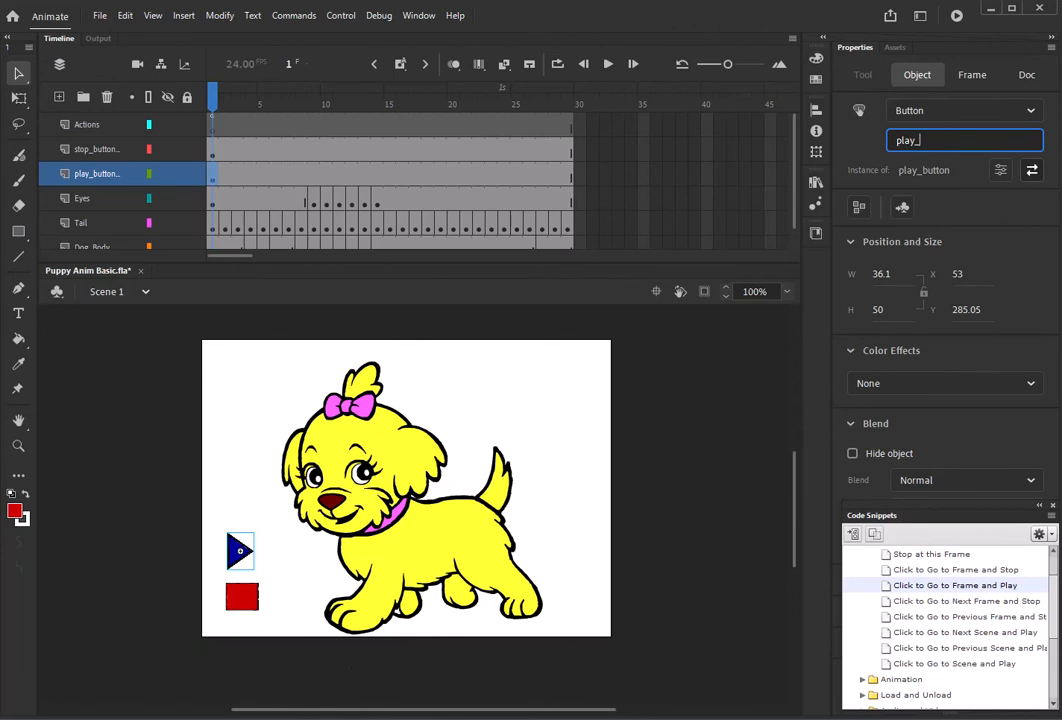
text(_button_puppy)
key(Return)
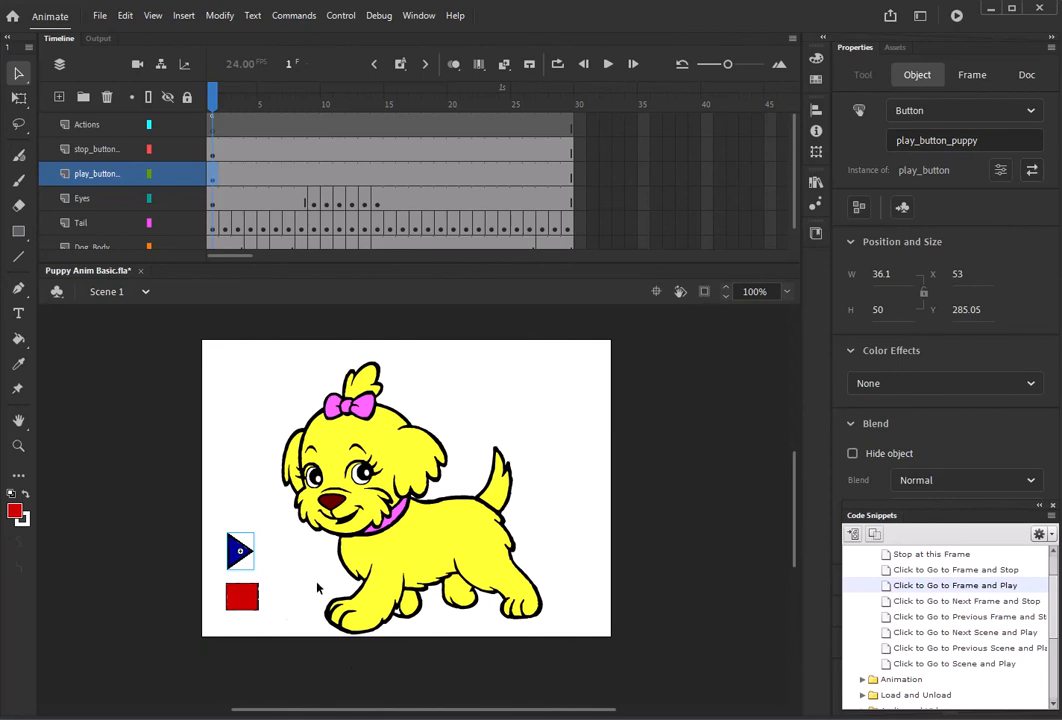
Give the red stop button on the stage the instance name stop_button_puppy.
click(245, 597)
click(909, 141)
text(stop)
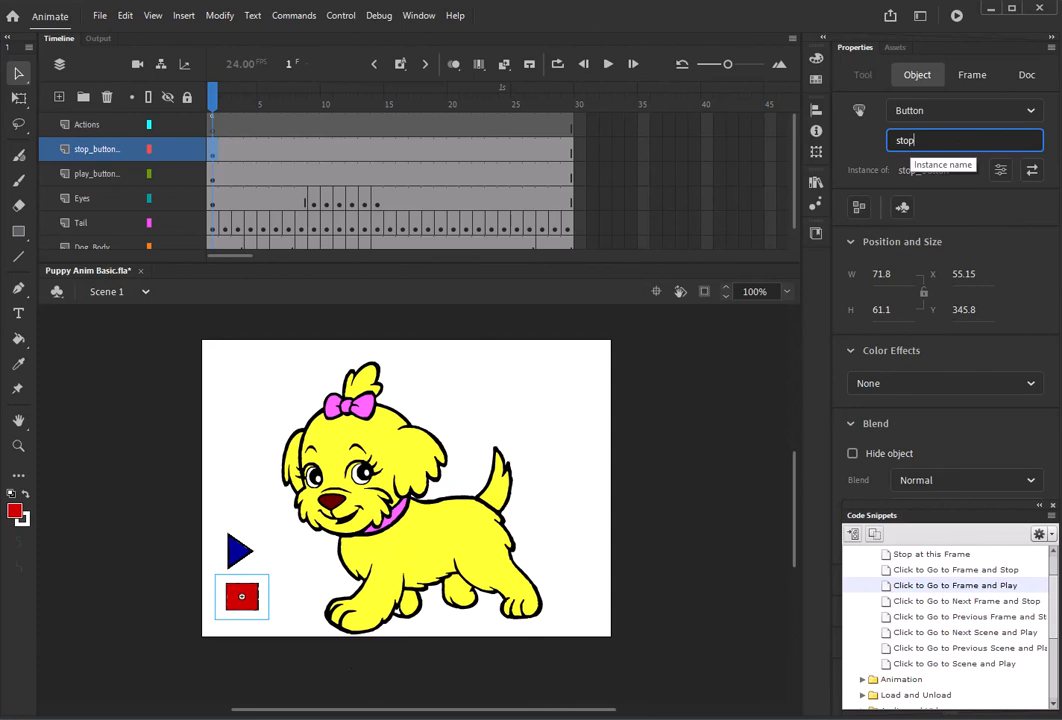
text(_button_pupp)
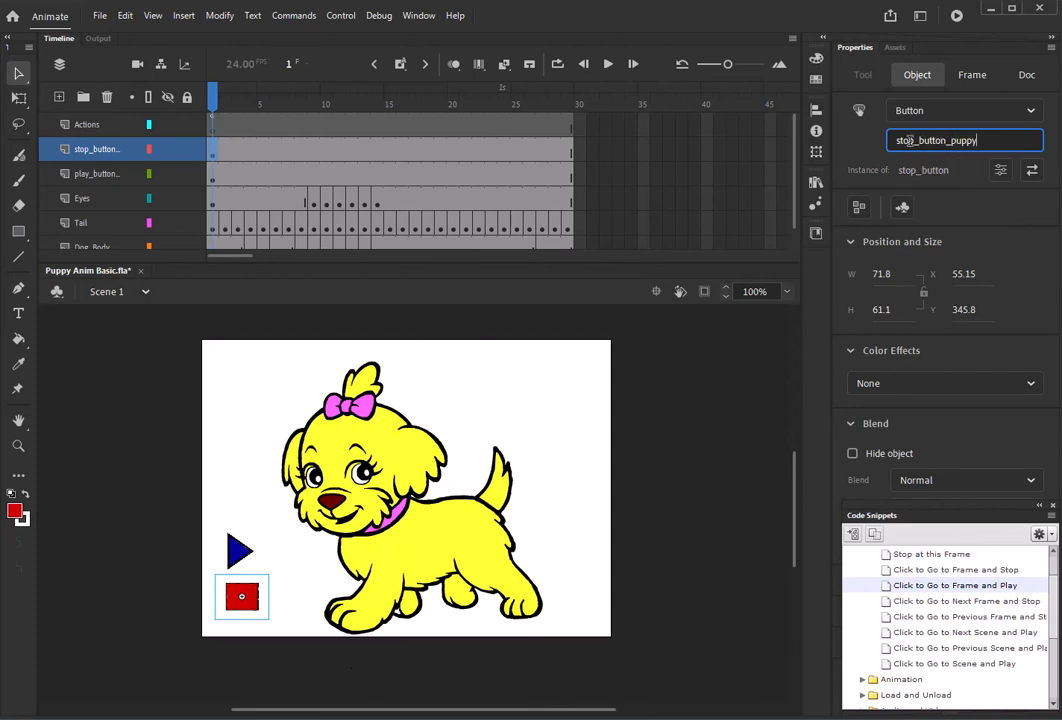
text(y)
key(Return)
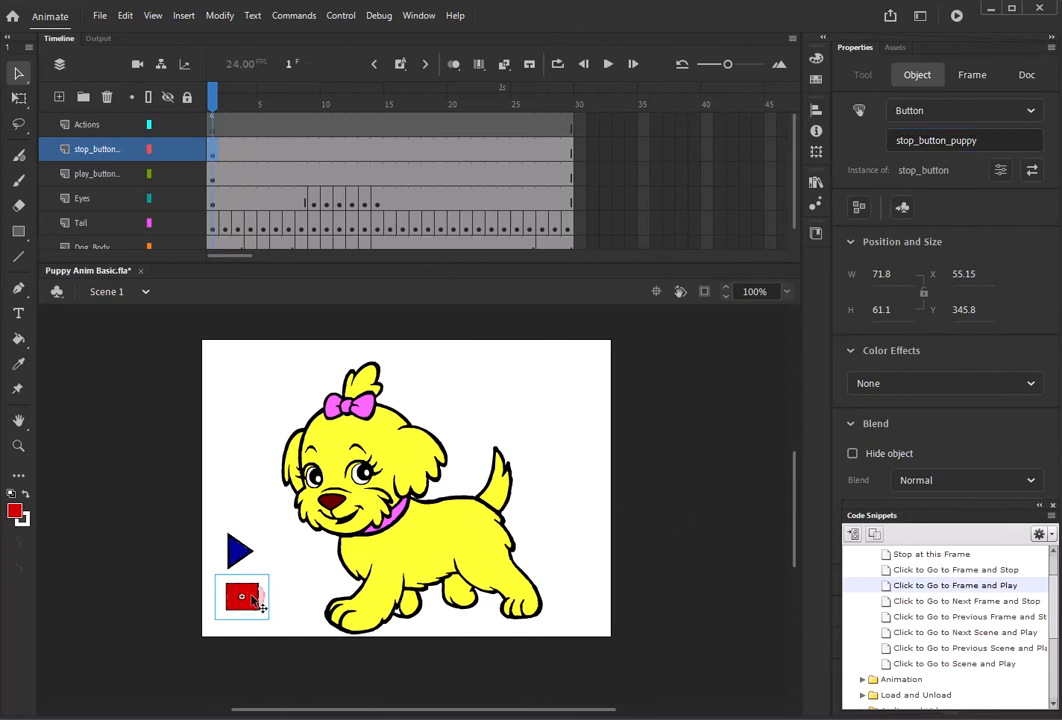
Insert the Click to Go to Frame and Play snippet for the play button and review its CLICK event code.
click(238, 550)
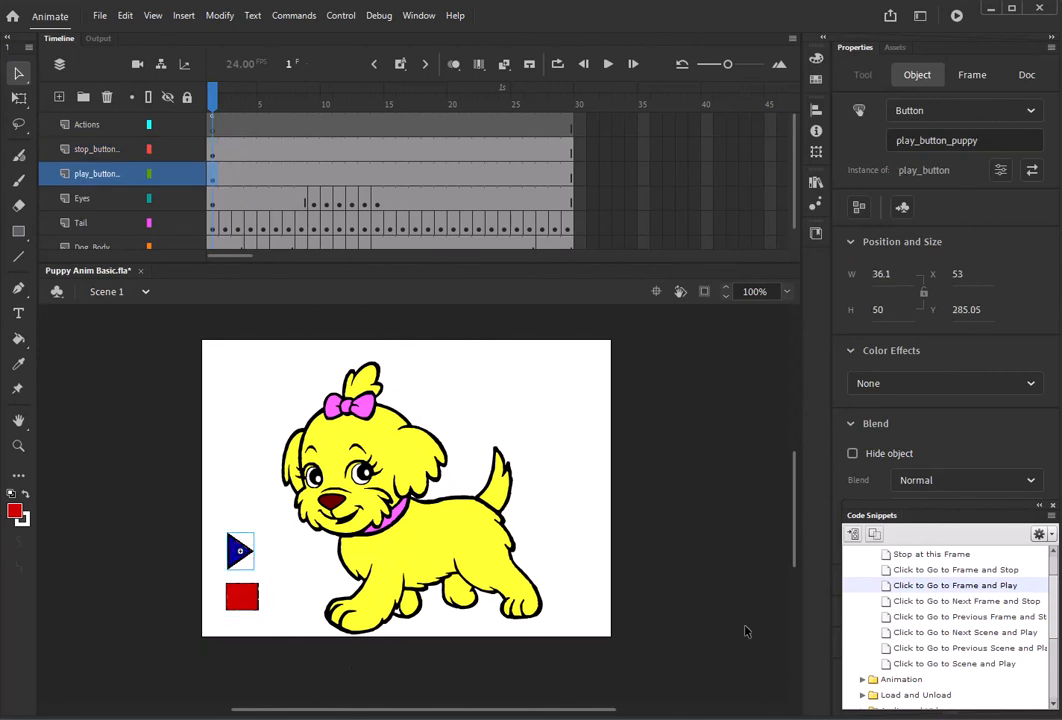
double_click(960, 587)
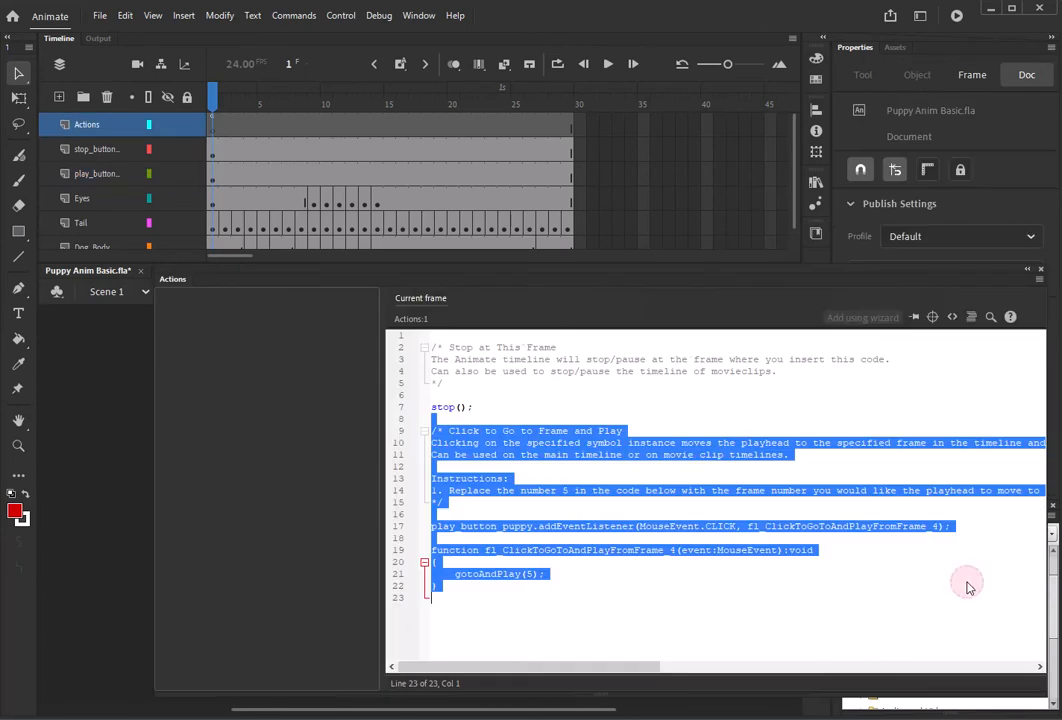
click(636, 584)
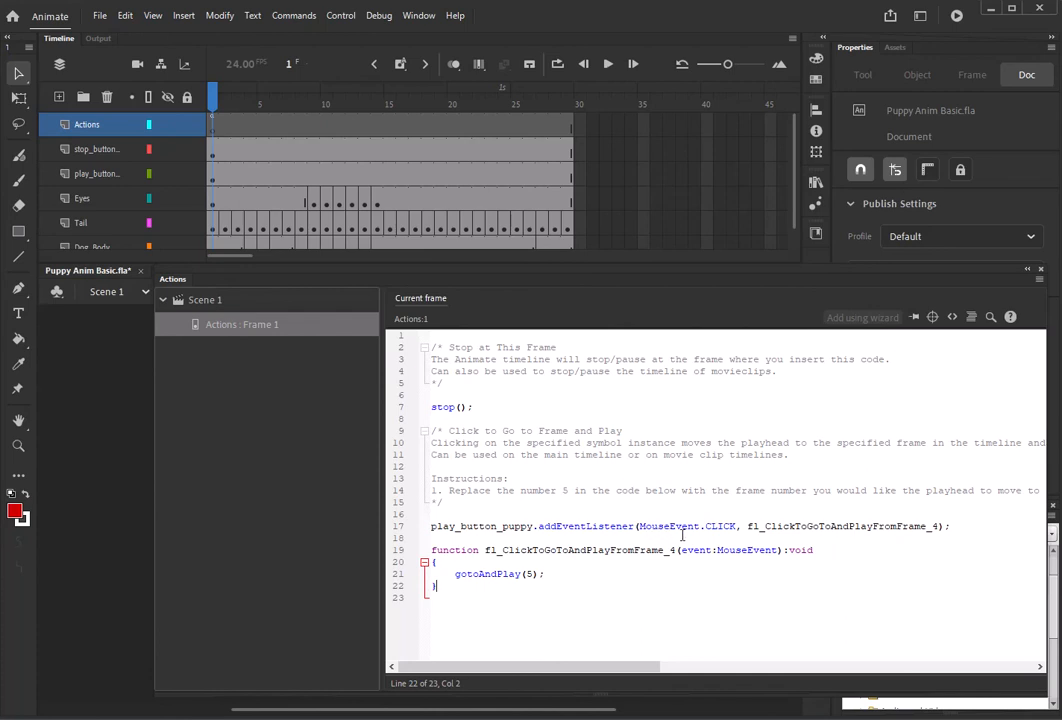
drag(705, 526, 733, 526)
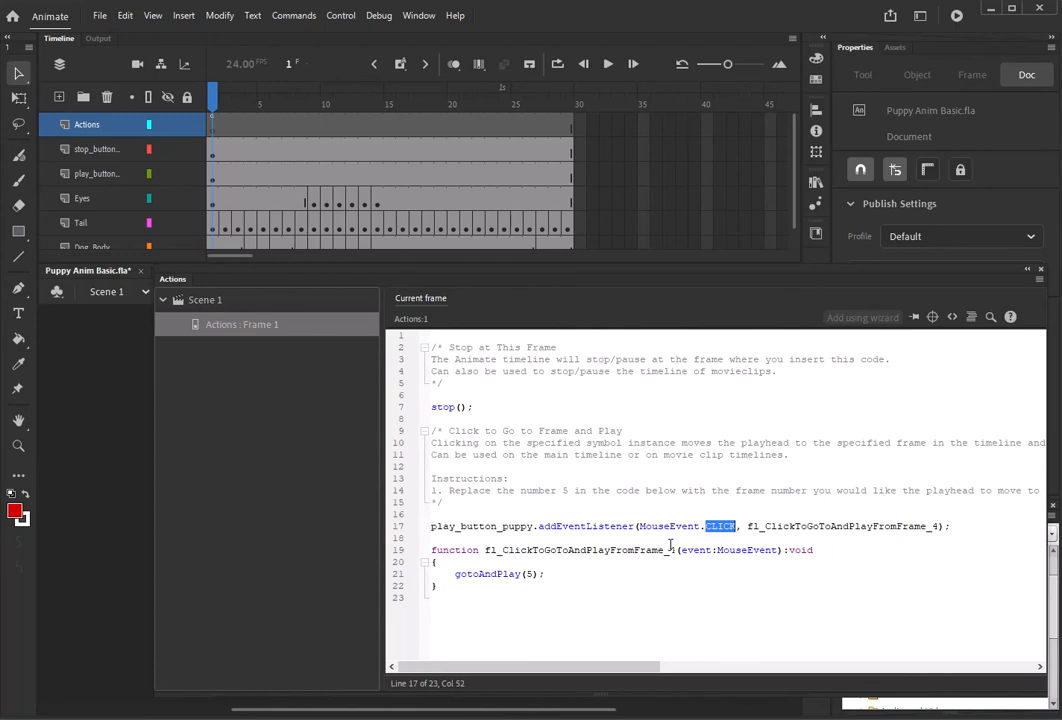
Set the play button's gotoAndPlay frame number to 2, close the code editor and test the movie.
click(552, 574)
click(531, 574)
key(BackSpace)
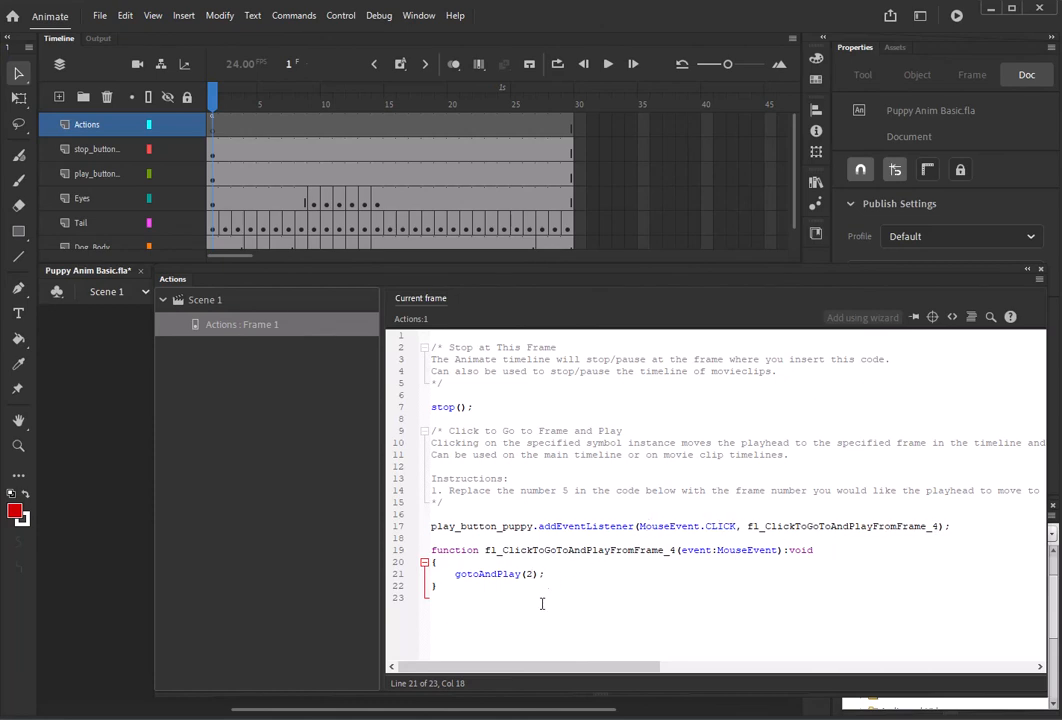
click(1041, 271)
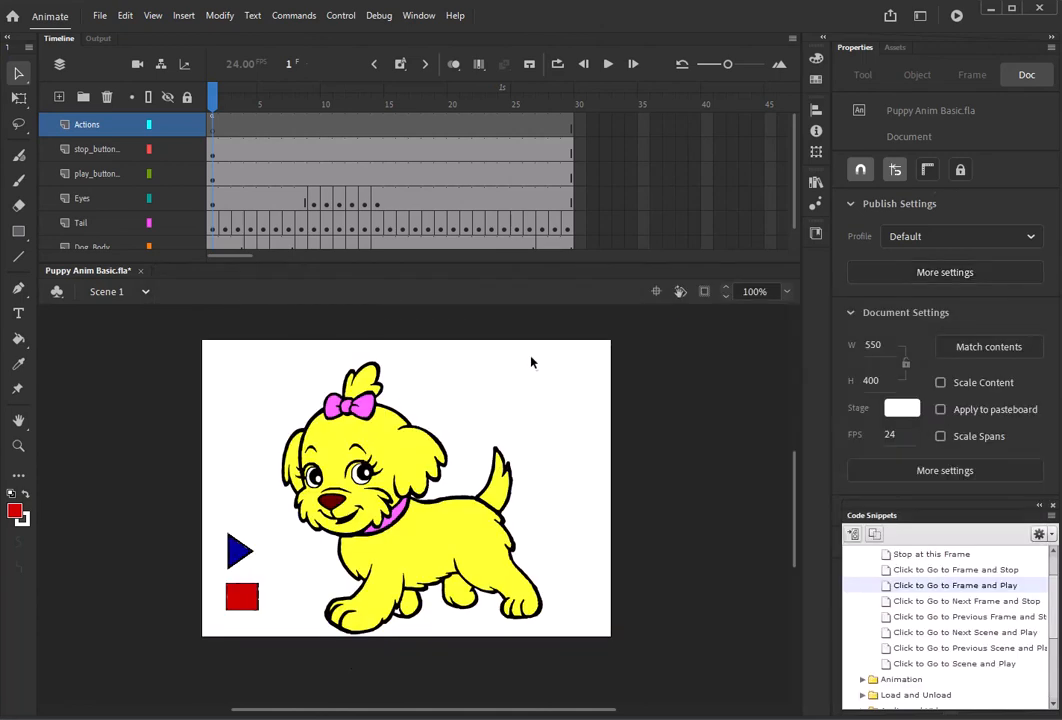
key(ctrl+Return)
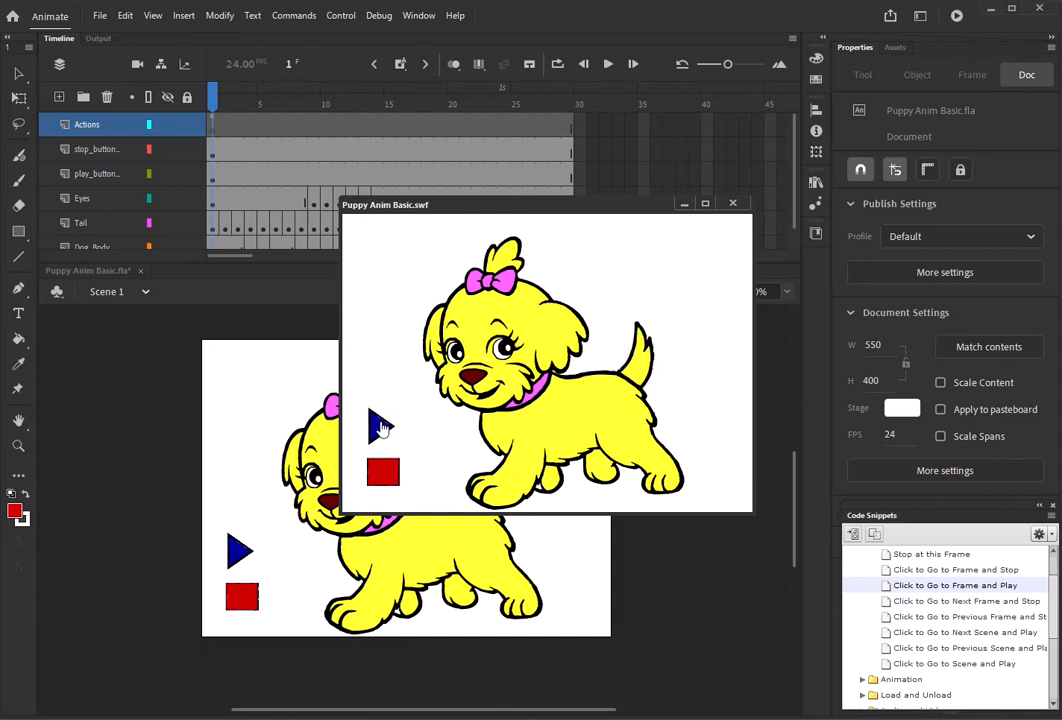
click(732, 203)
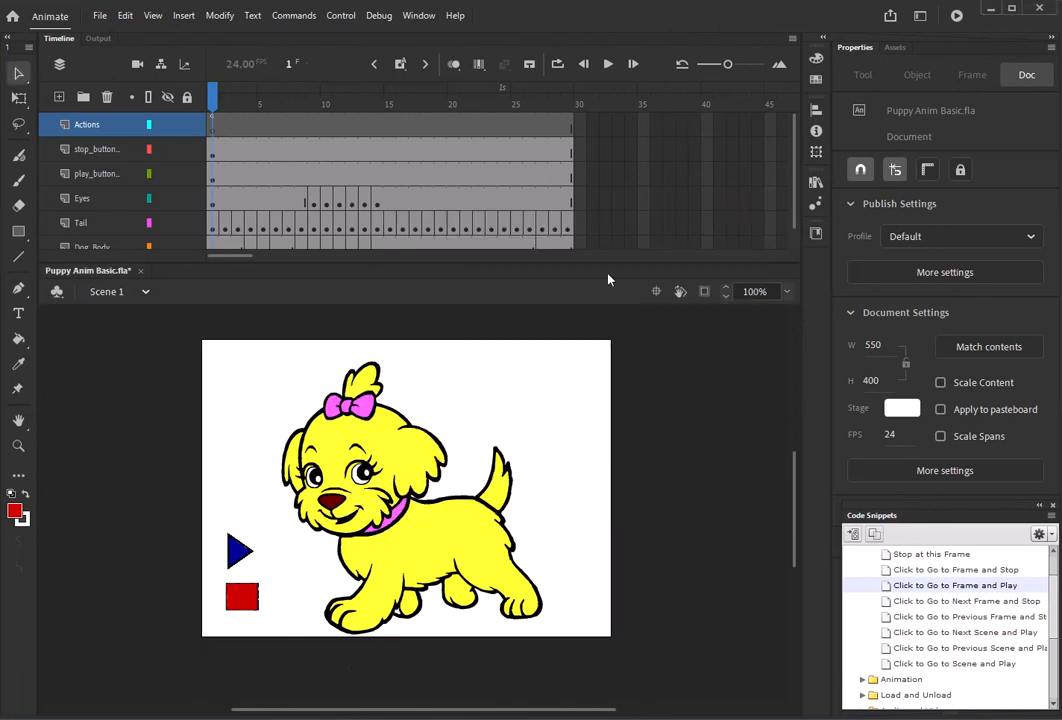
Insert the Click to Go to Next Frame and Stop snippet for the red stop button, and close the code editor.
click(238, 592)
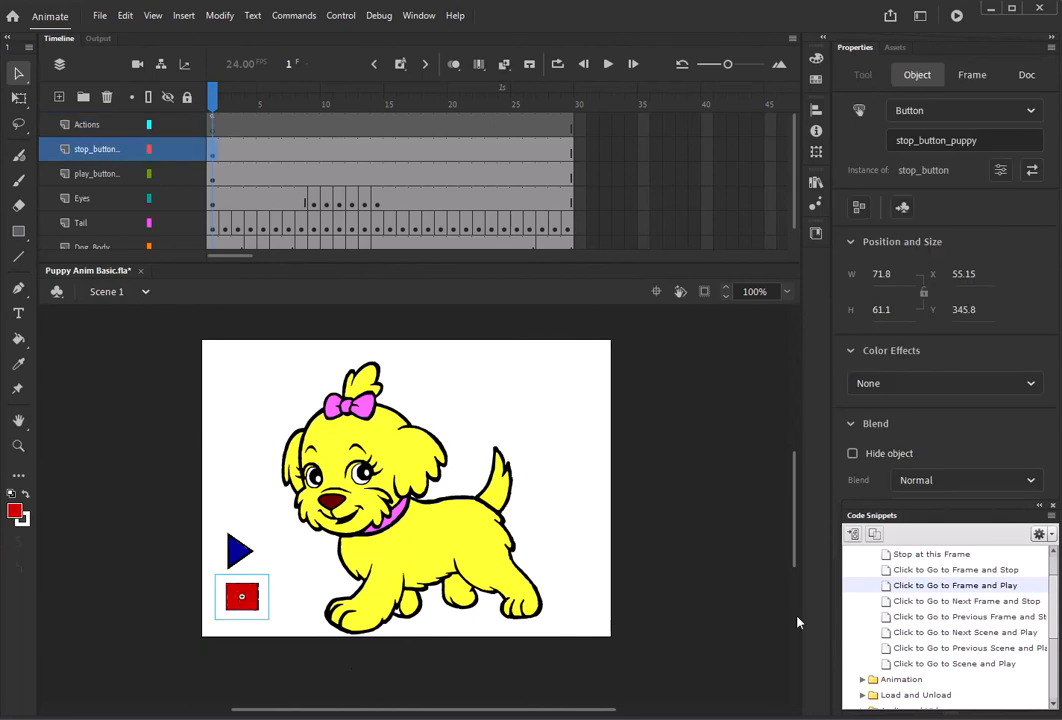
double_click(980, 602)
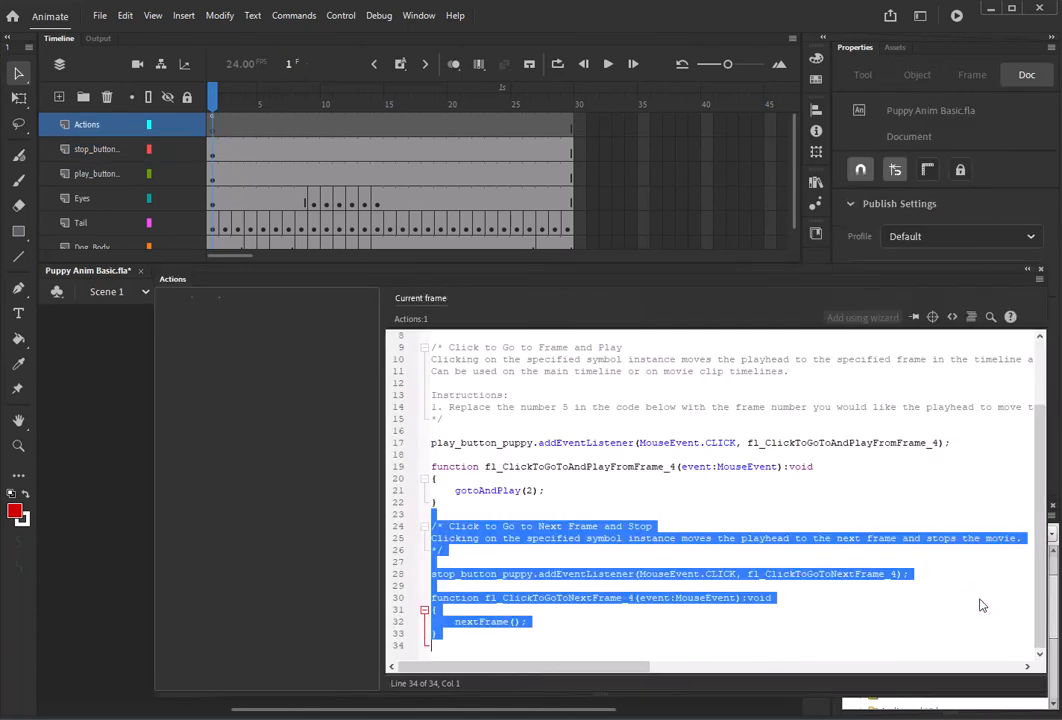
click(594, 633)
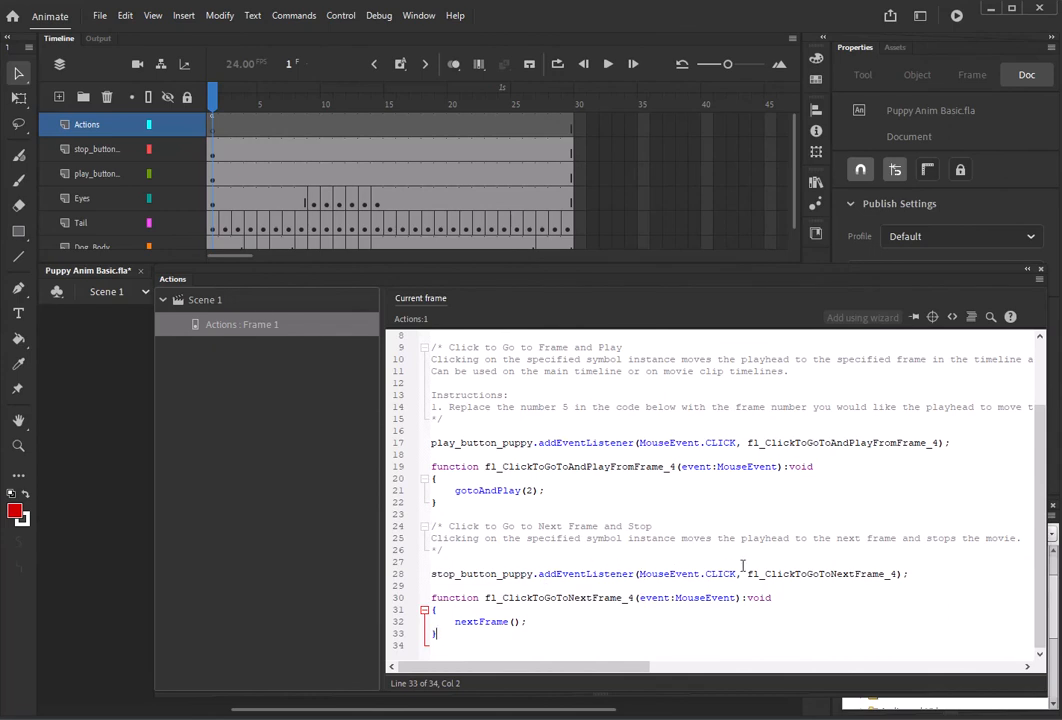
click(1041, 270)
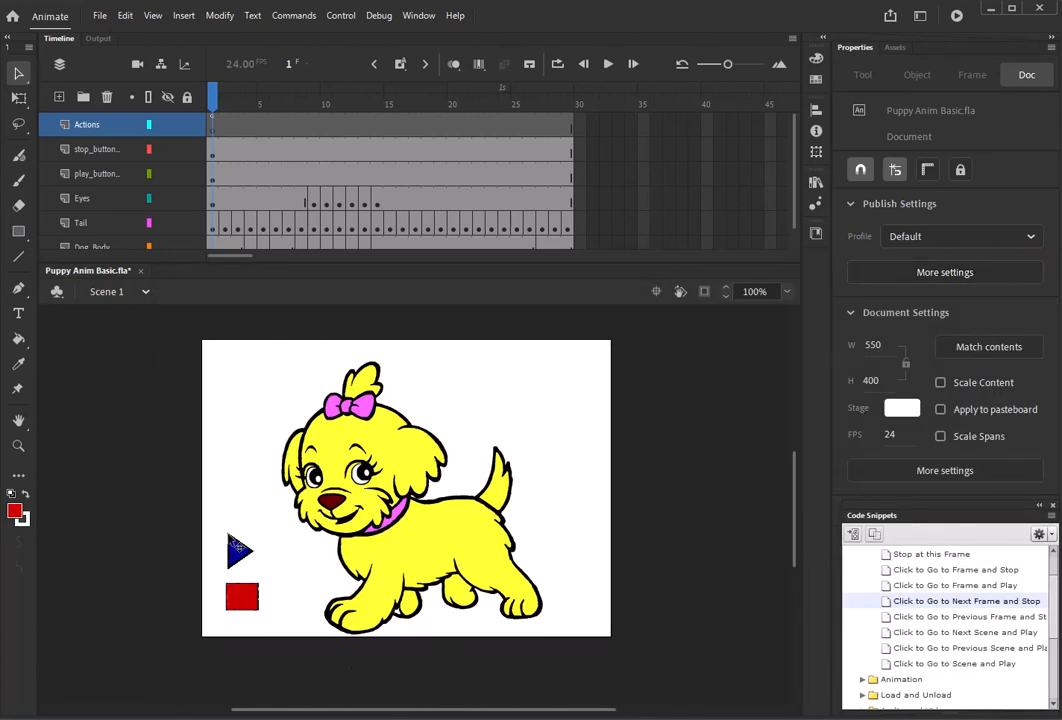
Test the movie, alternately using the play and stop buttons in the preview, and close it.
key(ctrl+Return)
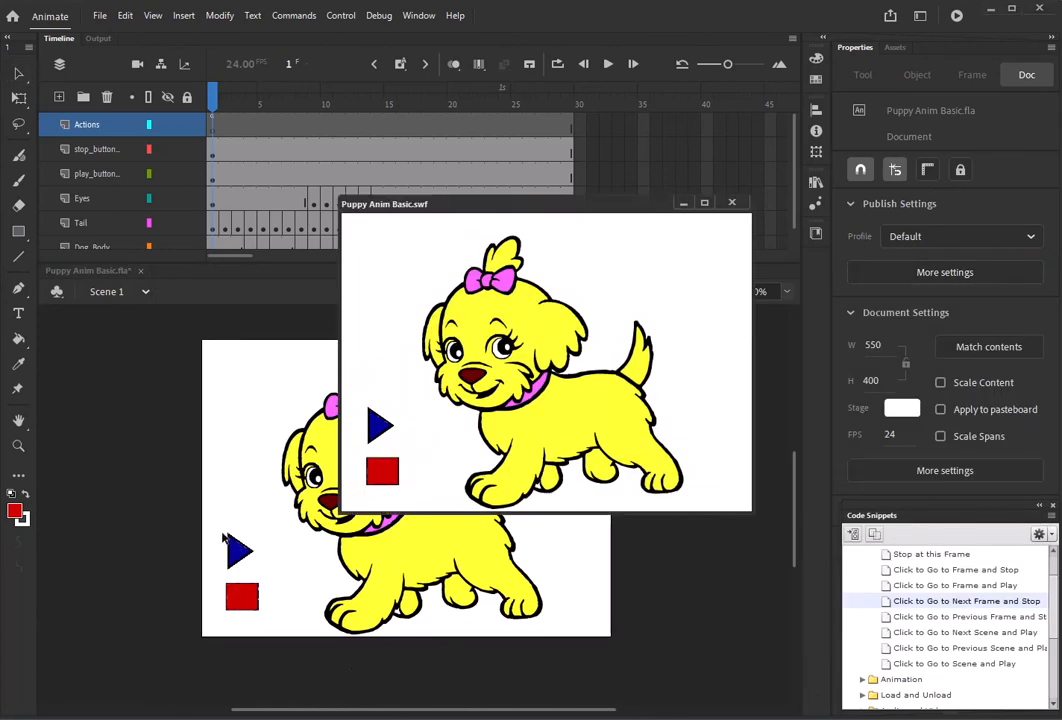
click(376, 424)
click(380, 470)
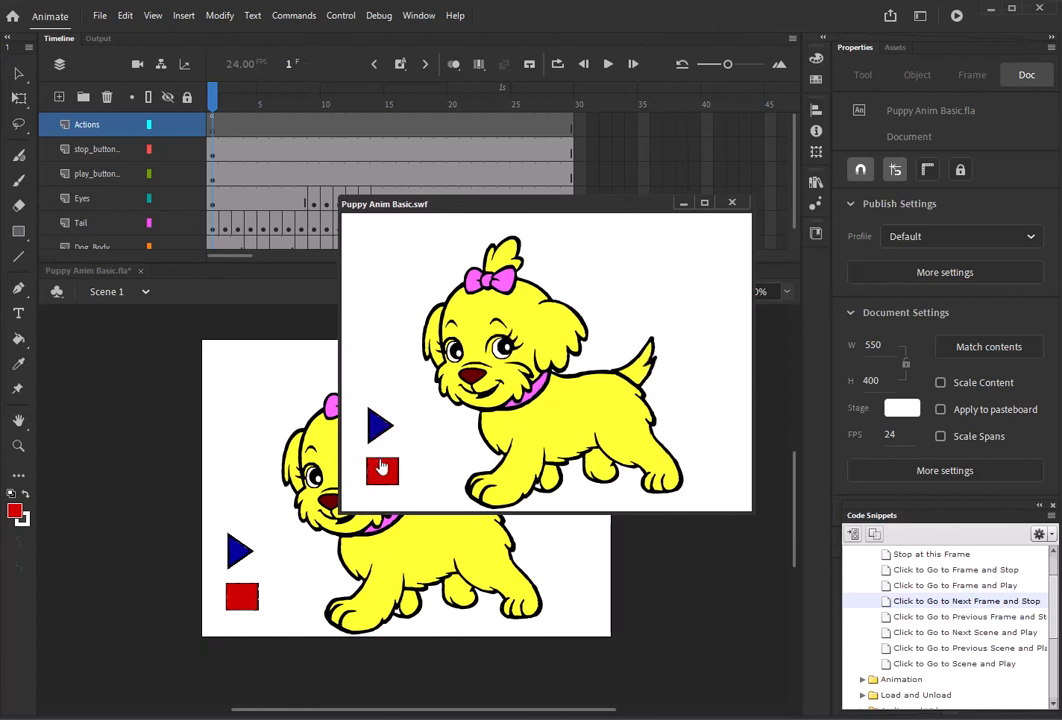
click(378, 425)
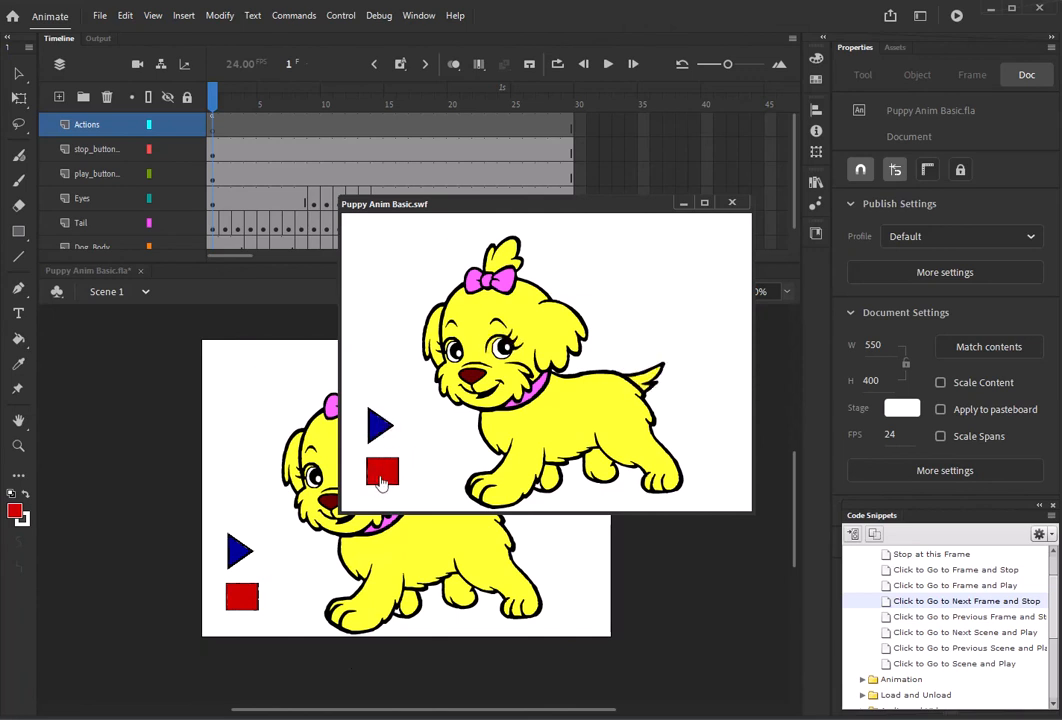
click(380, 432)
click(386, 476)
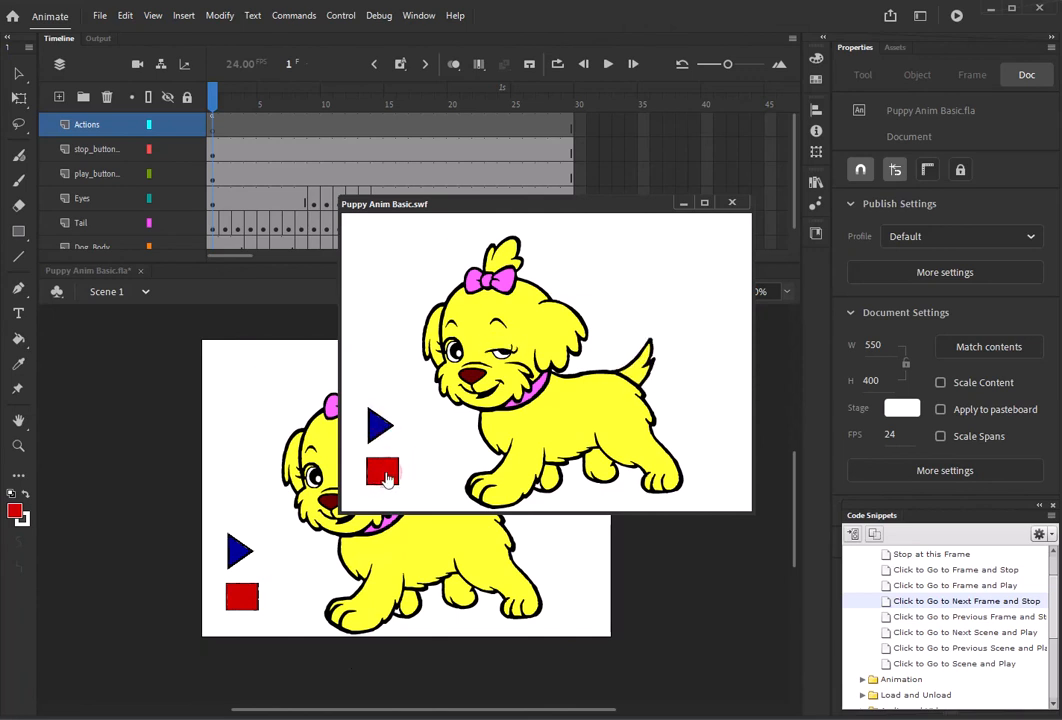
click(379, 427)
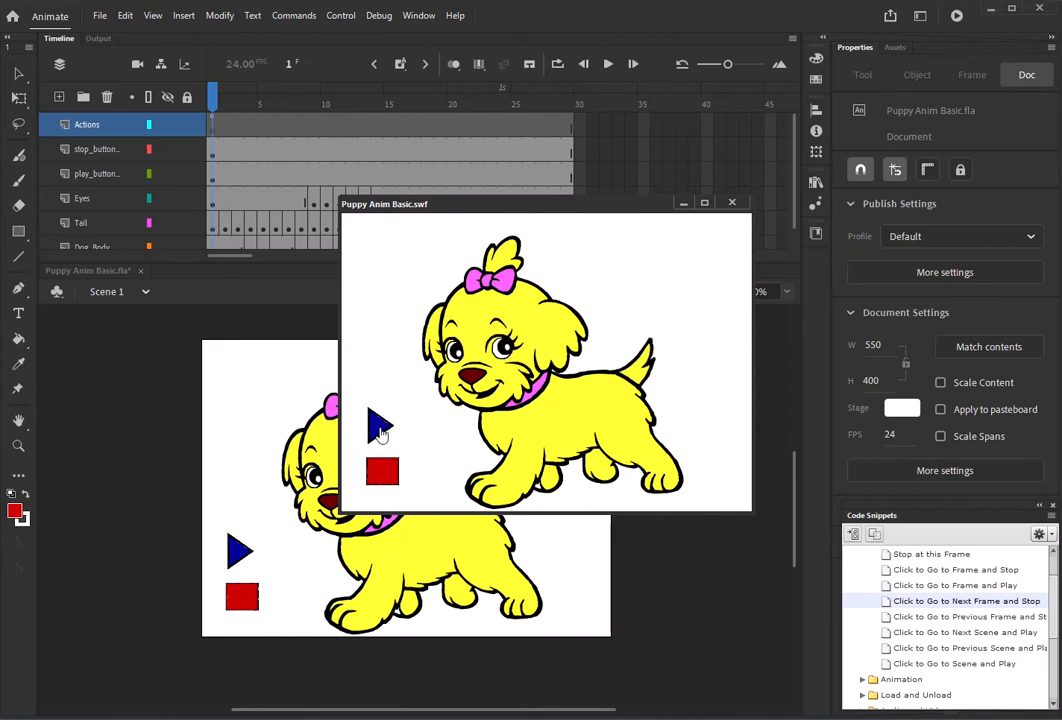
click(379, 427)
click(380, 472)
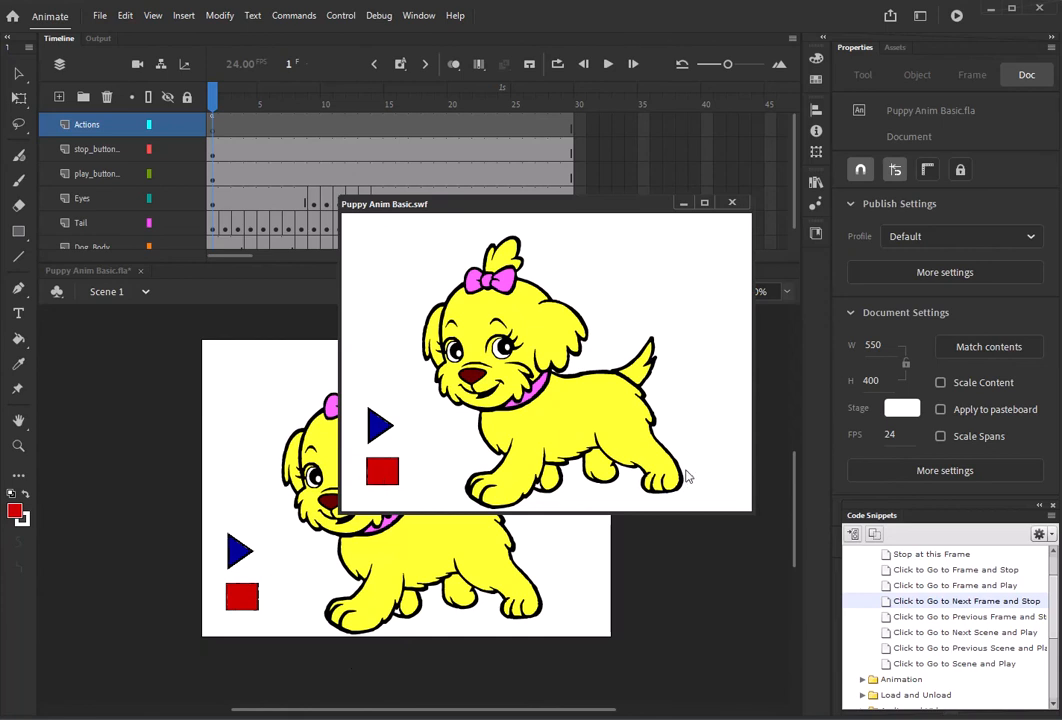
click(732, 202)
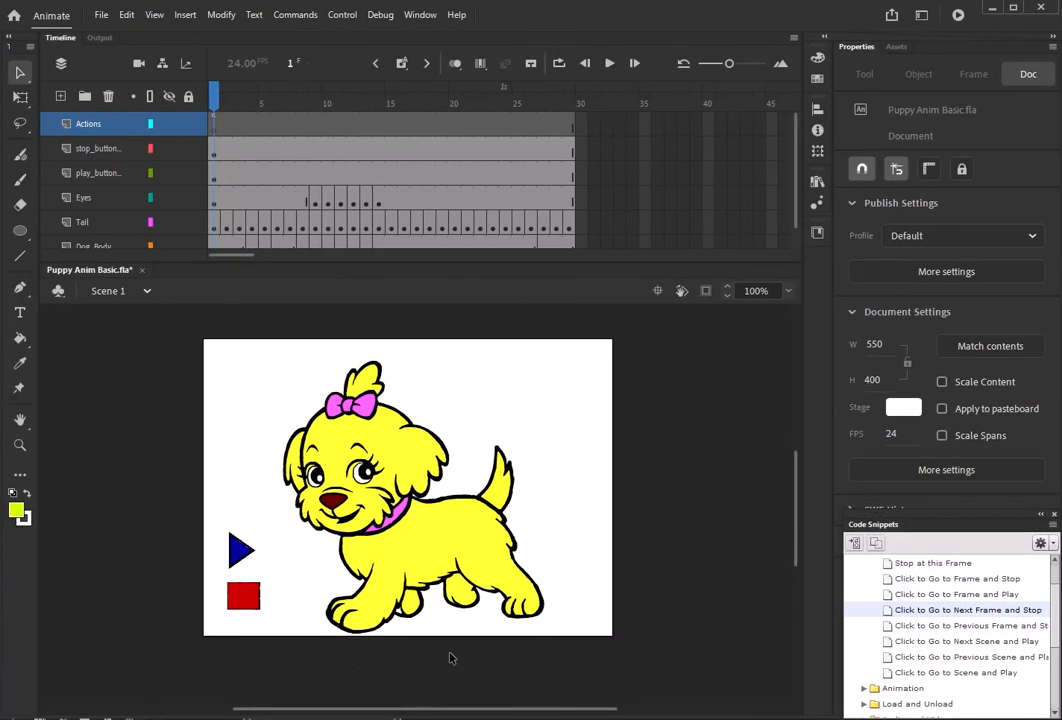
Create a new symbol of type Button named scratch_button.
click(186, 16)
click(199, 31)
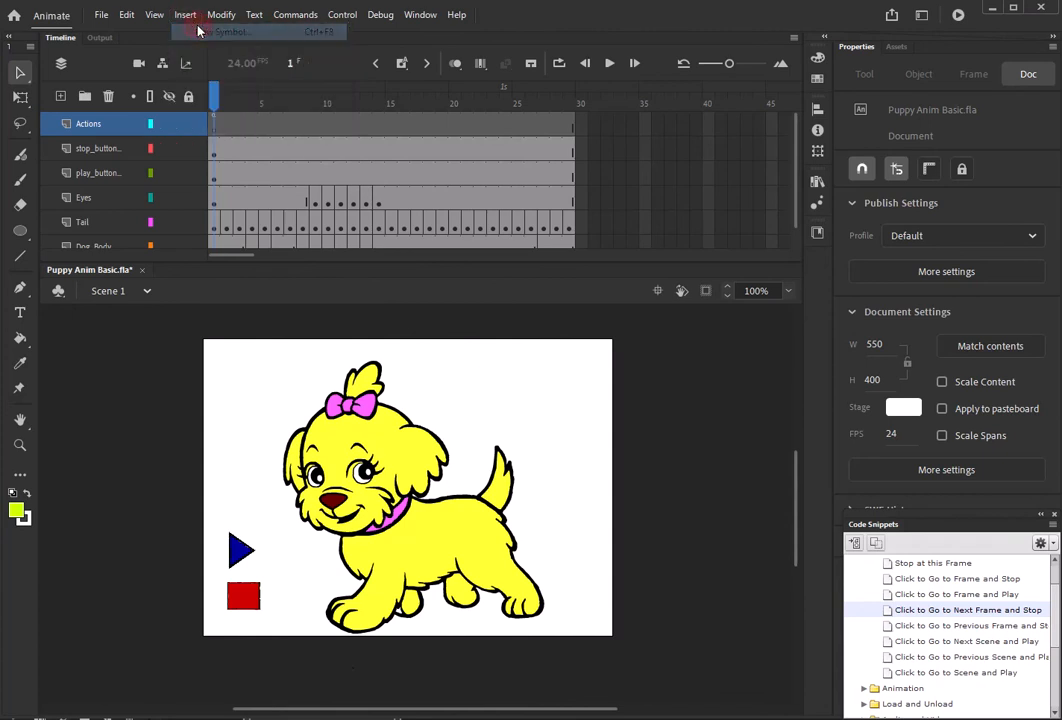
text(scratch_button)
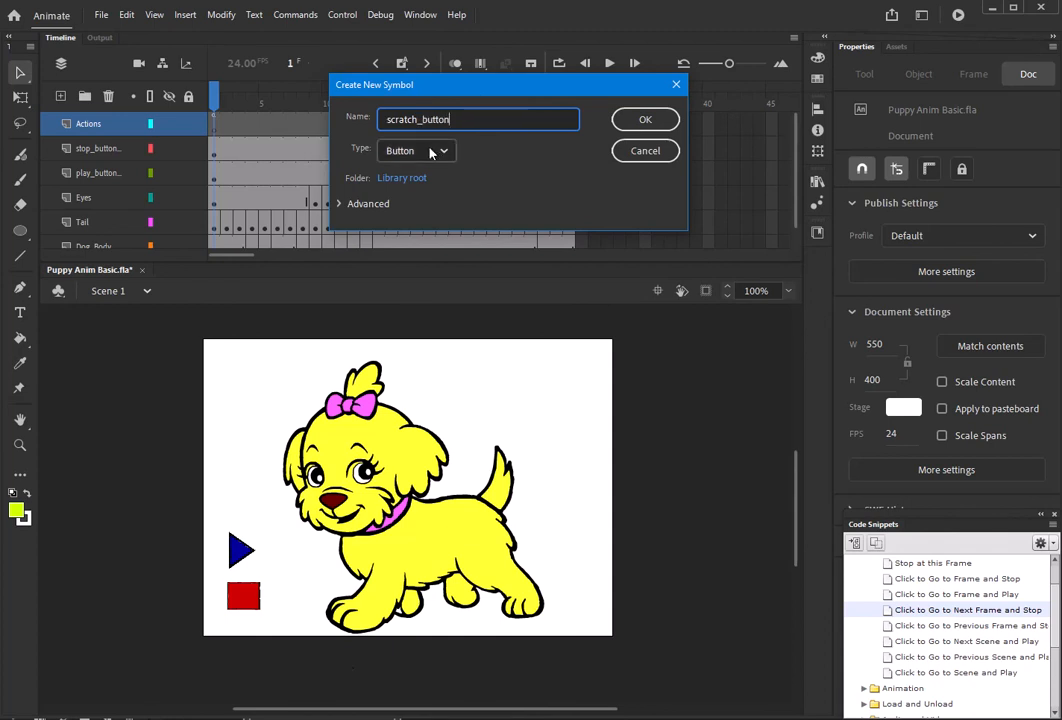
click(638, 120)
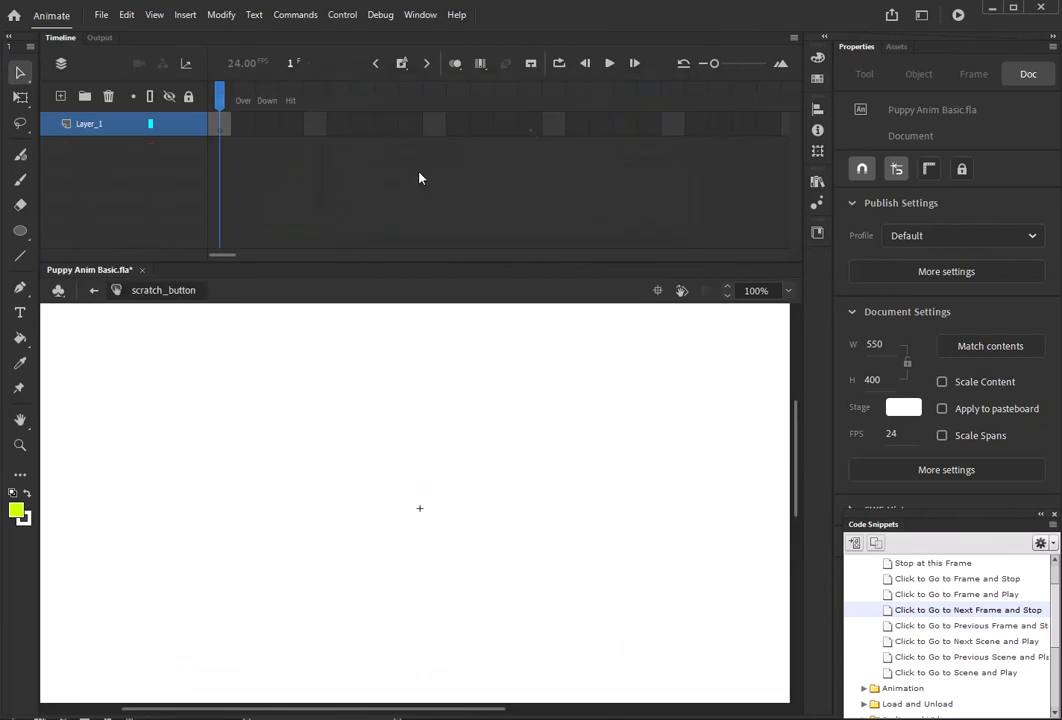
Draw a rectangle about 126 by 61 px around the centre point in the Up frame of scratch_button.
click(29, 235)
click(102, 230)
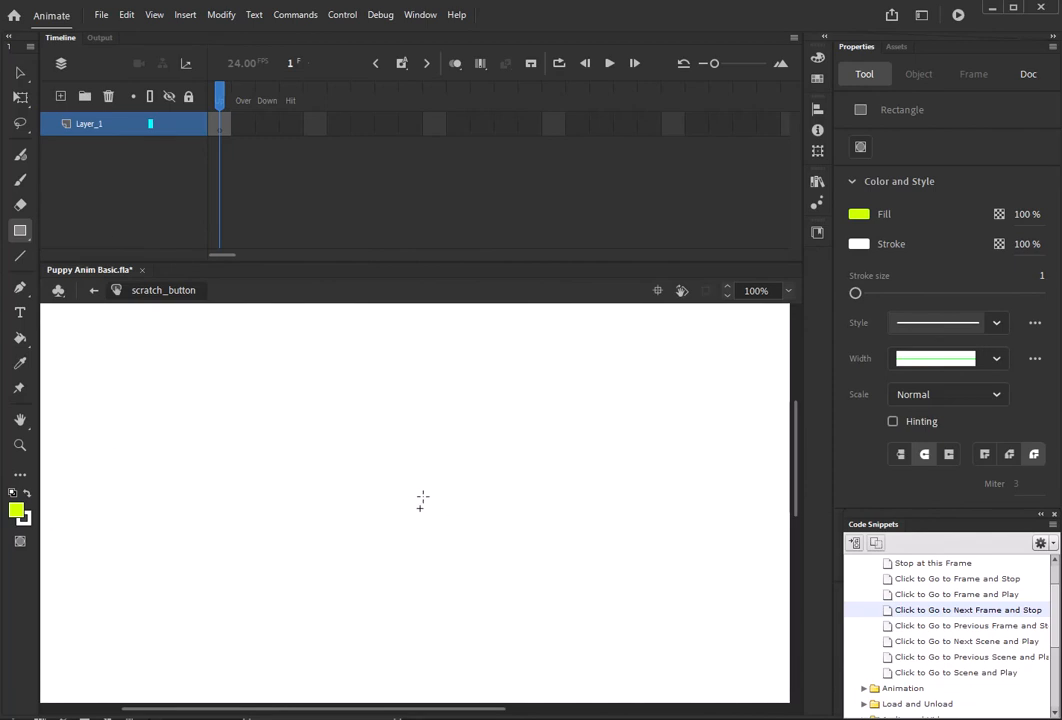
drag(373, 484, 466, 530)
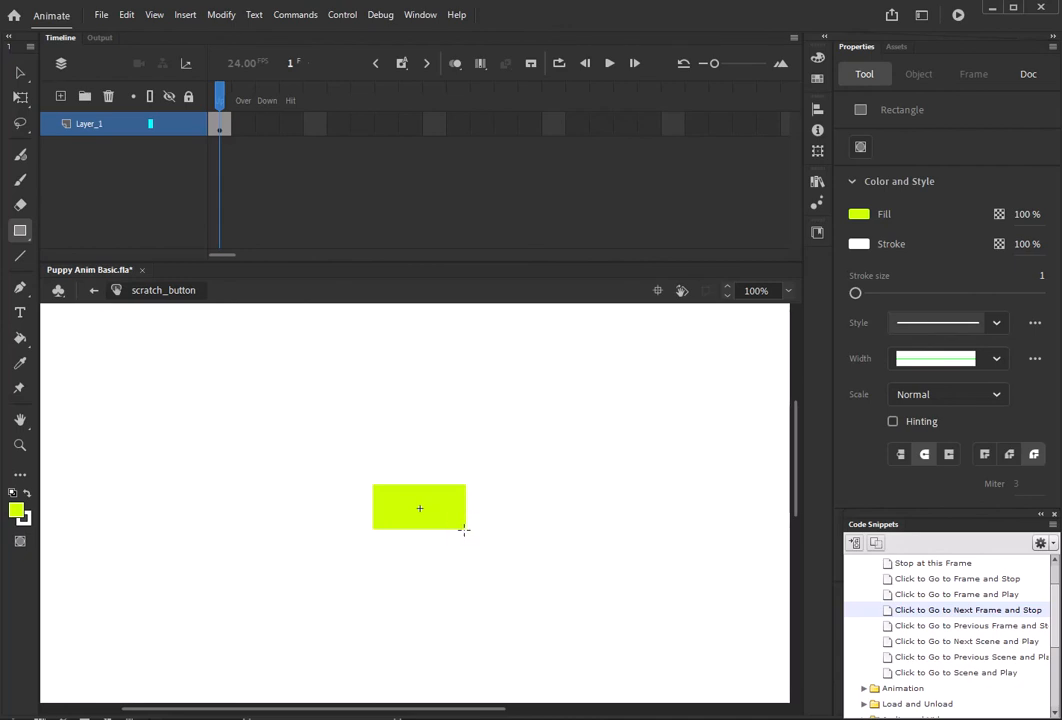
Fill the rectangle in scratch_button with the blue radial gradient swatch.
click(20, 72)
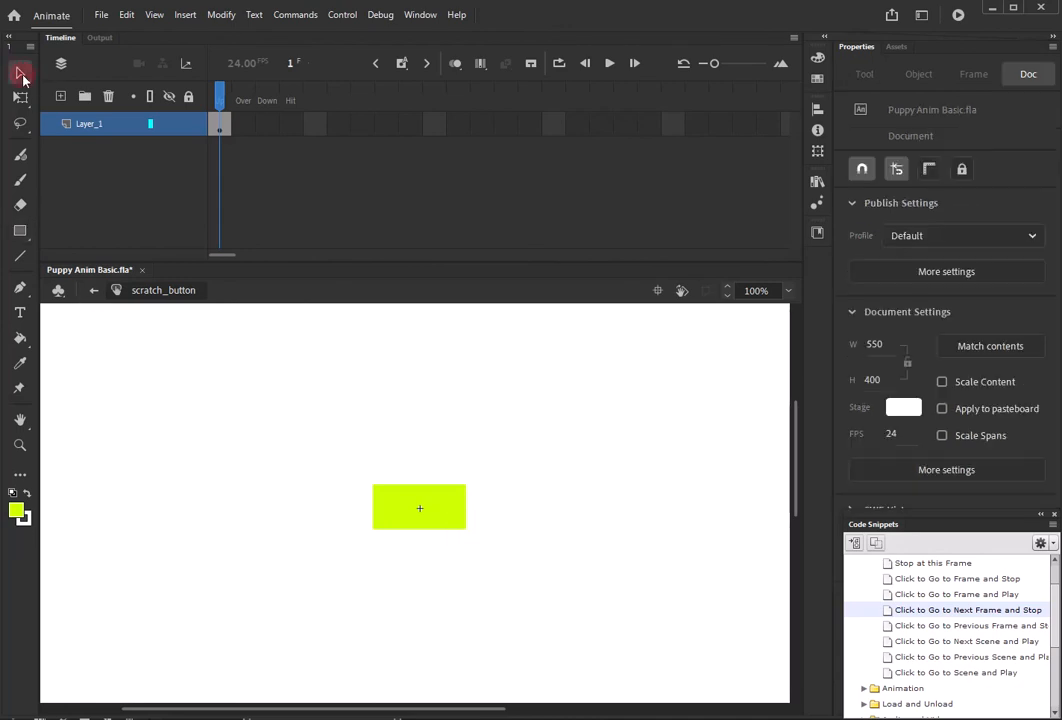
click(397, 515)
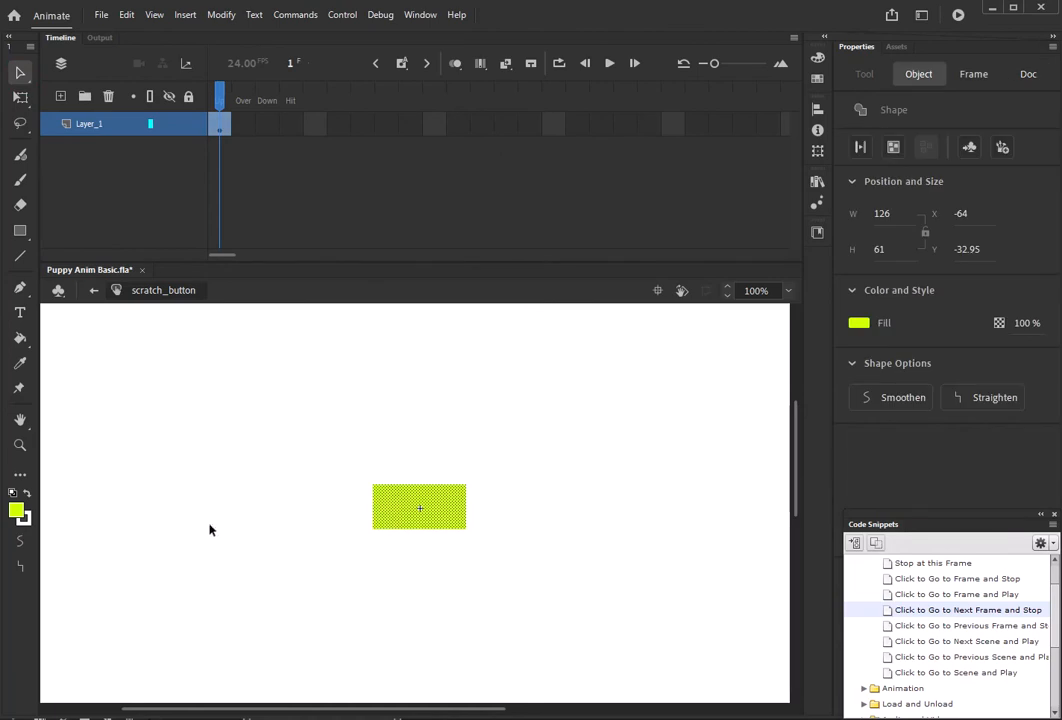
click(16, 511)
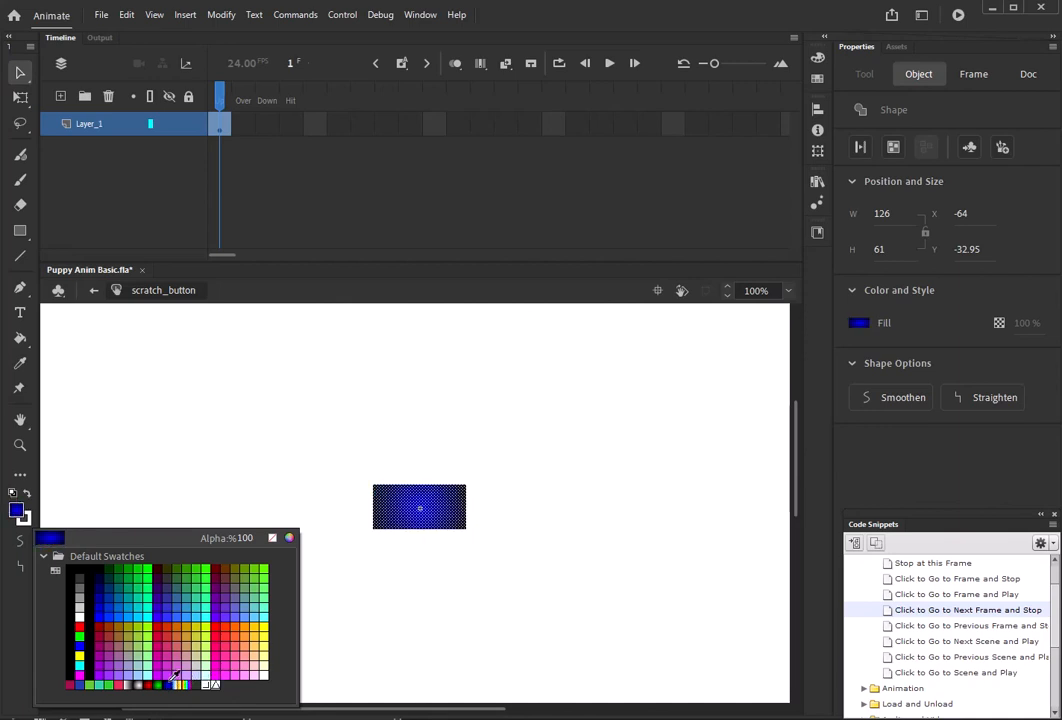
click(168, 682)
click(469, 557)
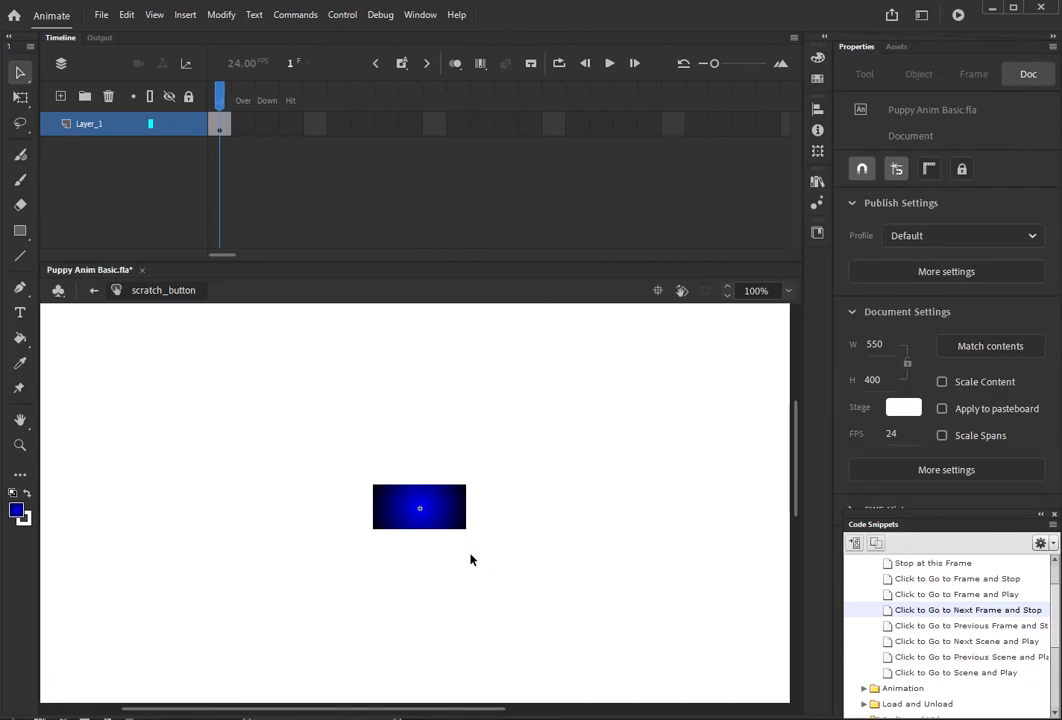
Return to Scene 1 and place scratch_button from the Library above the play button, at about X 83, Y 70.
click(95, 292)
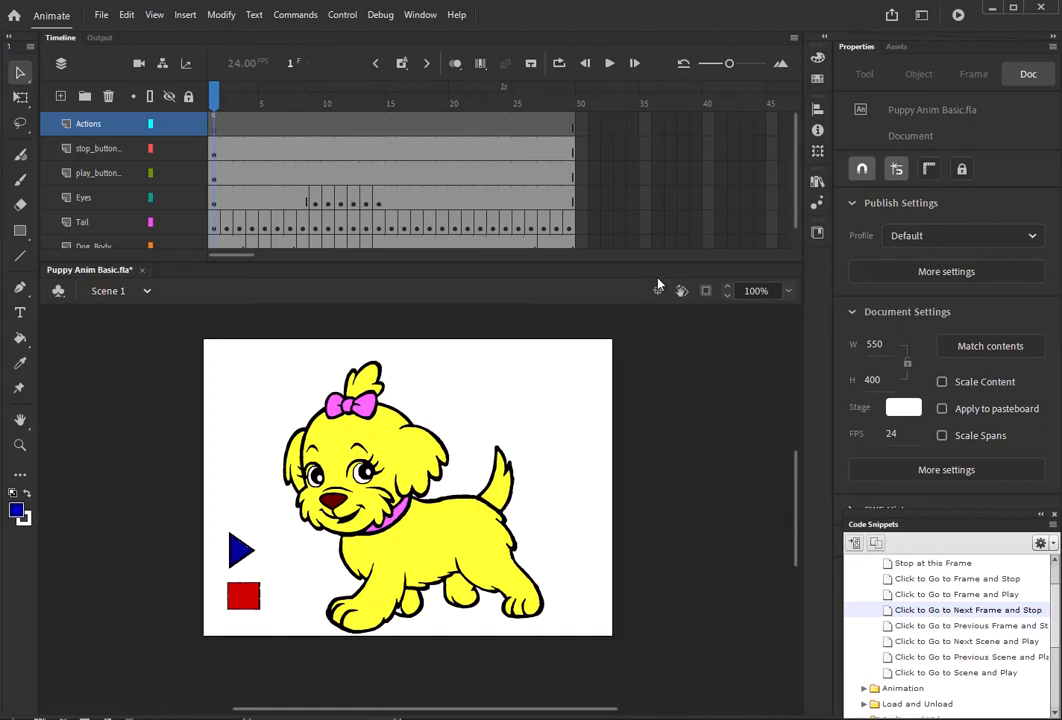
click(817, 182)
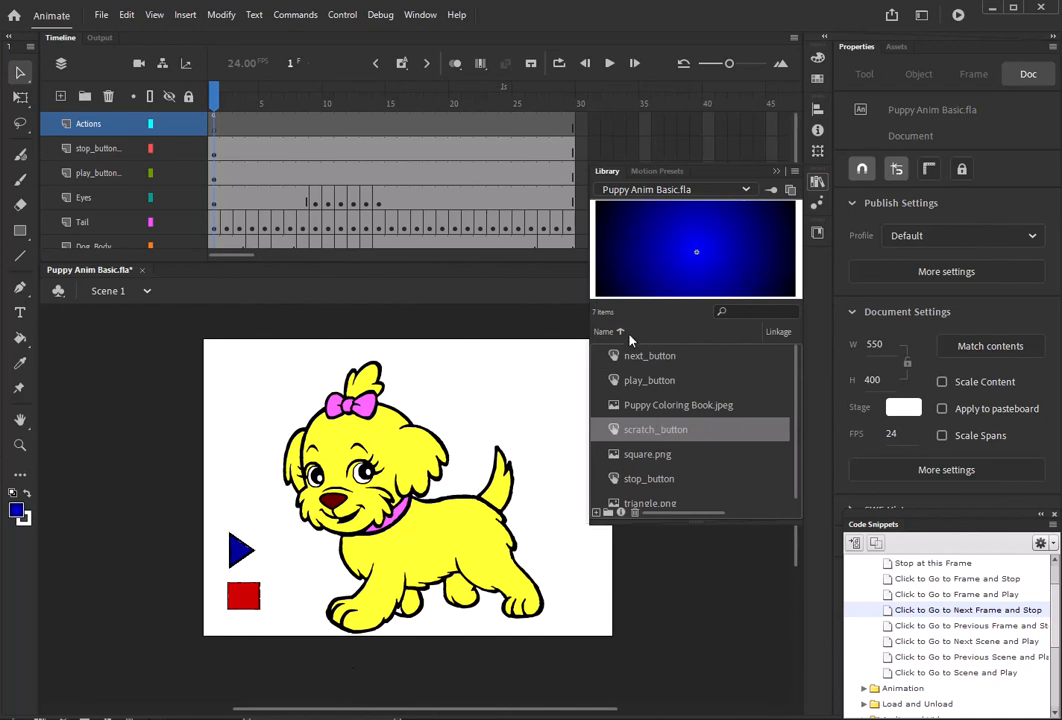
drag(673, 272, 288, 388)
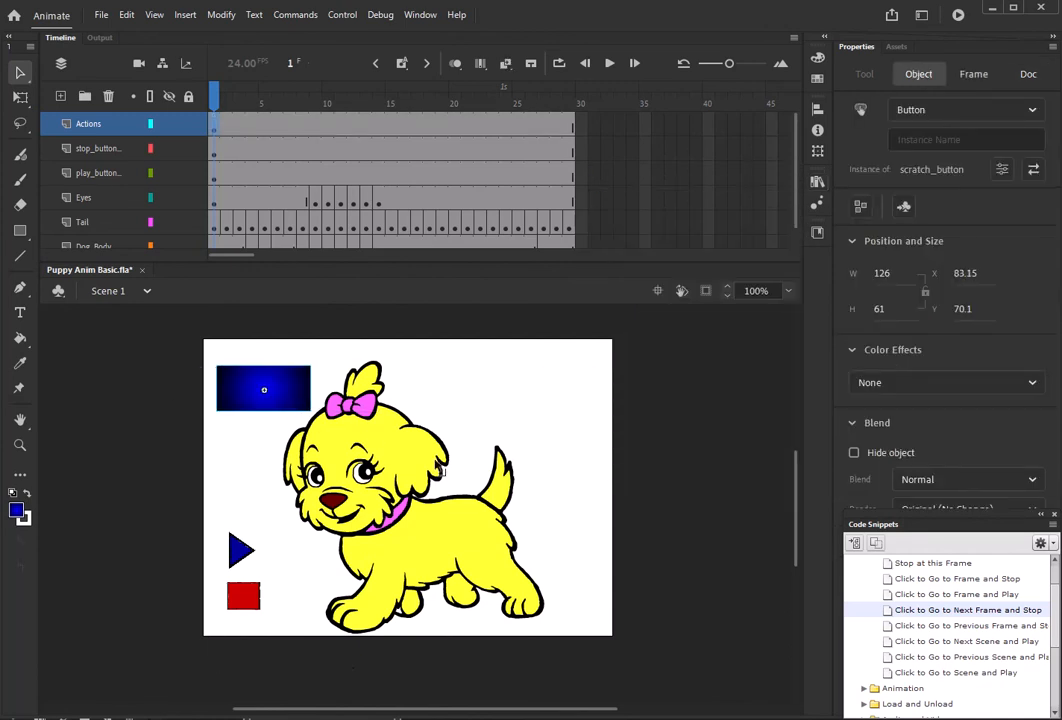